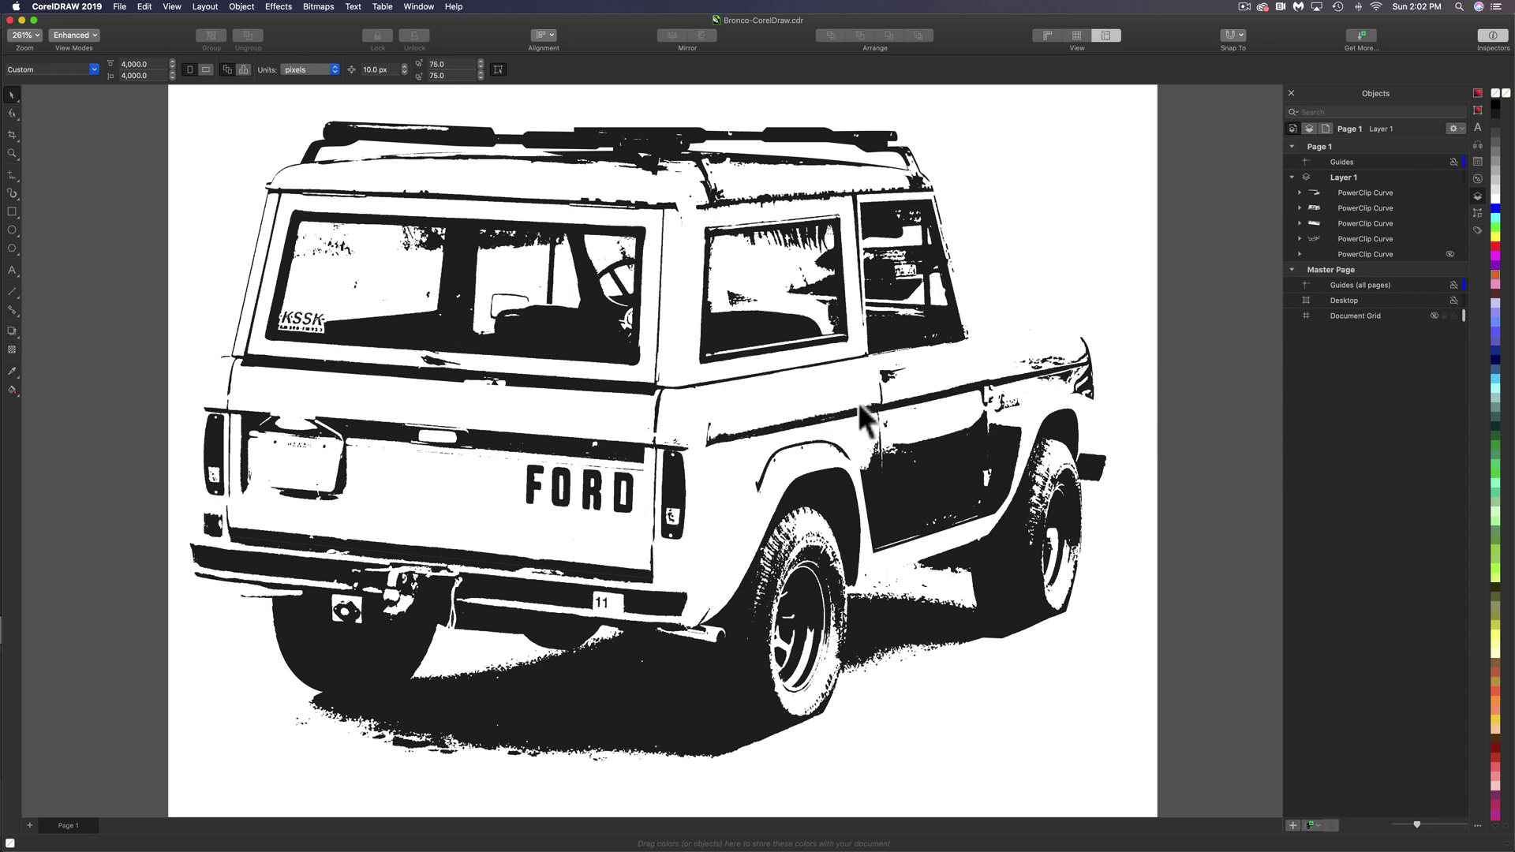
Step: Save the drawing as a new version named Bronco-CorelDraw-2.cdr
key("super+shift+s")
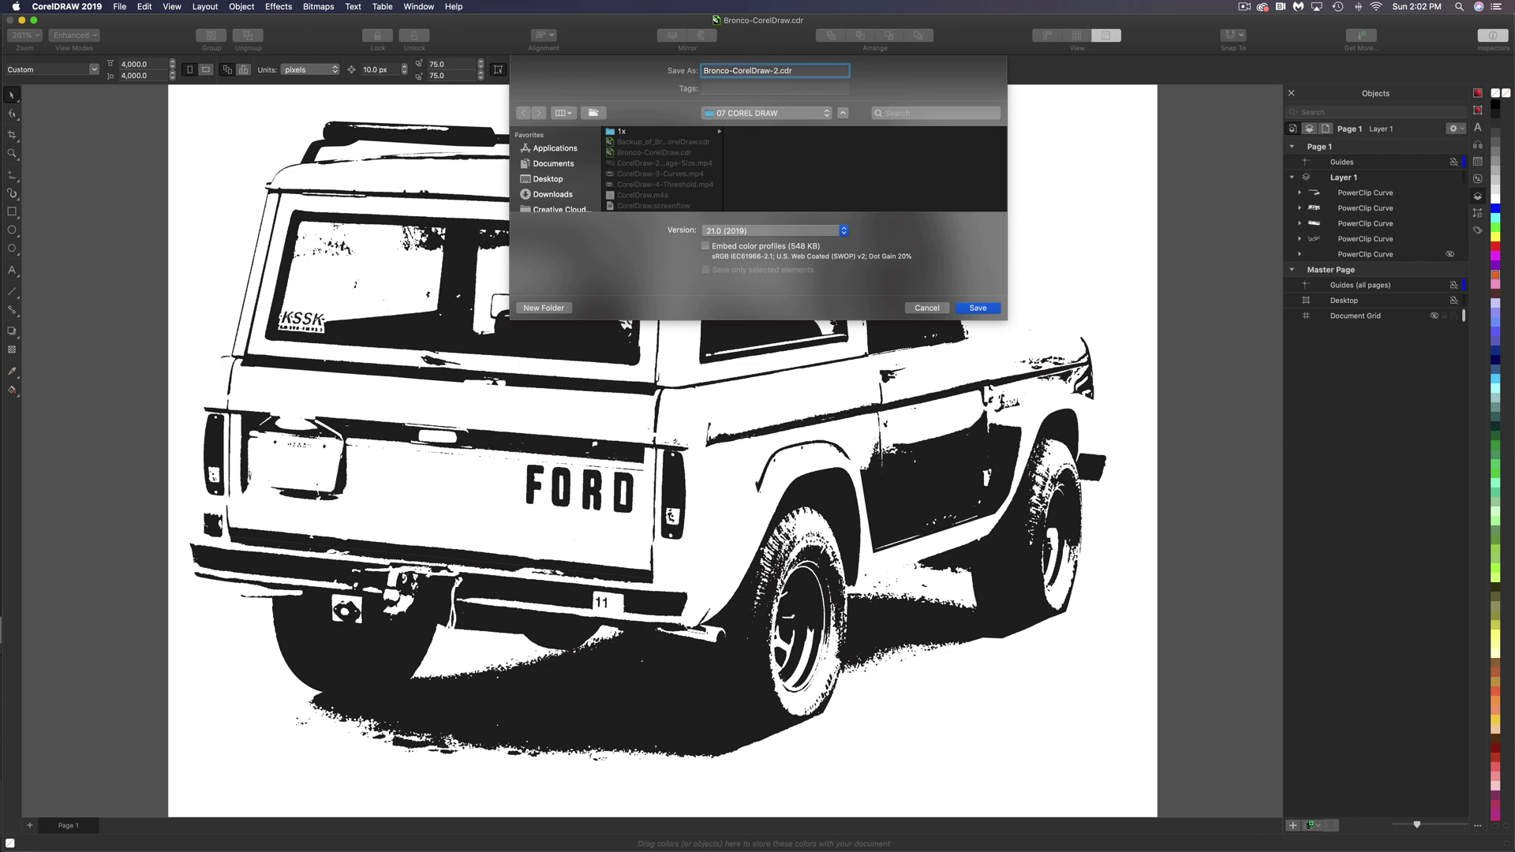
key("Return")
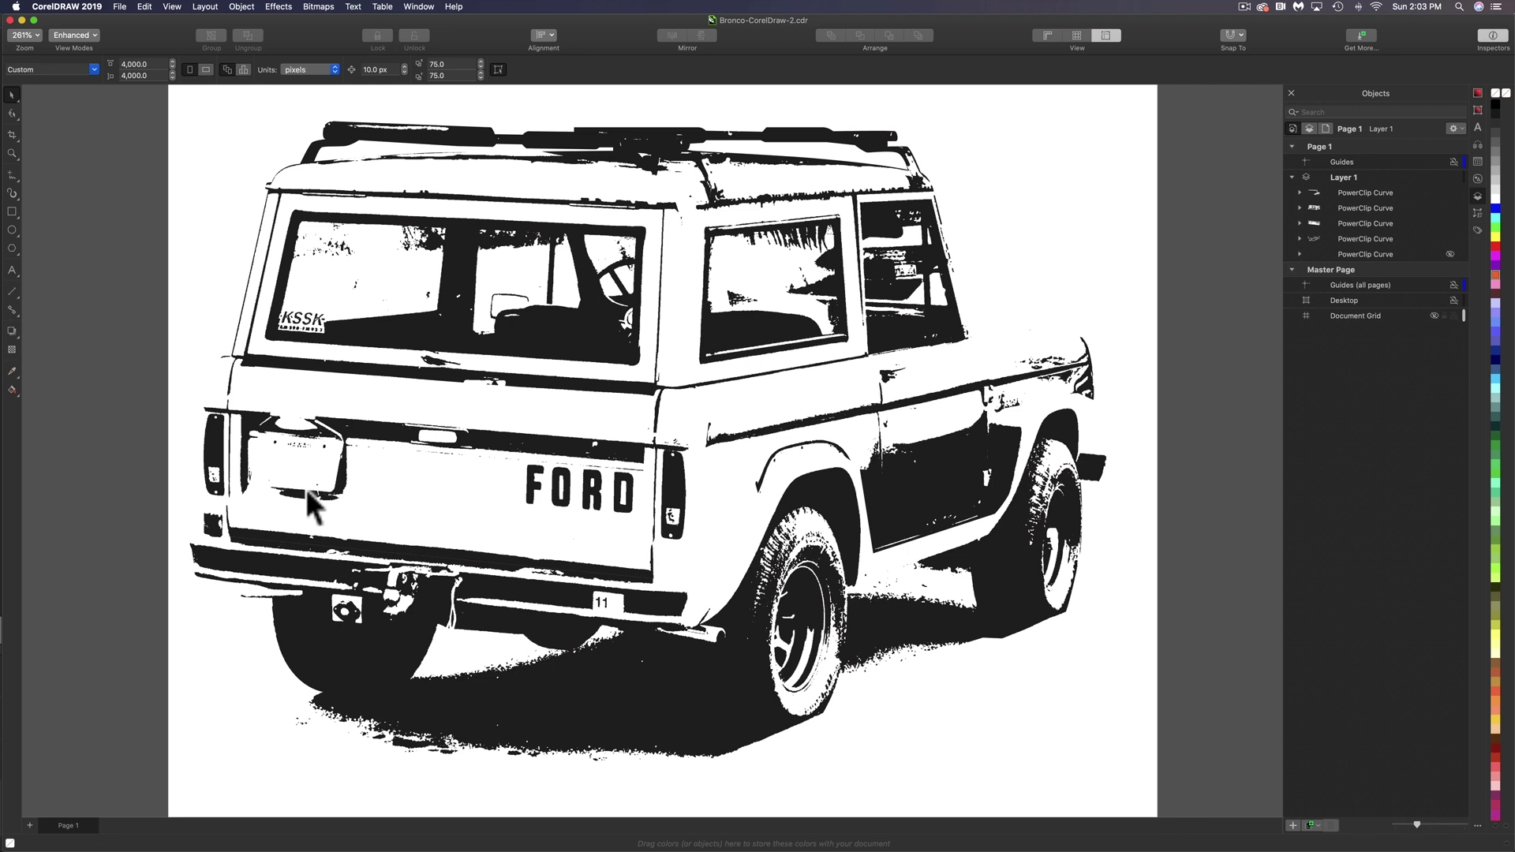
Step: Isolate the rear-window PowerClip curve and reshape its lower edge downward with the Shape tool to reveal the tailgate
left_click(1447, 221)
left_click(1449, 235)
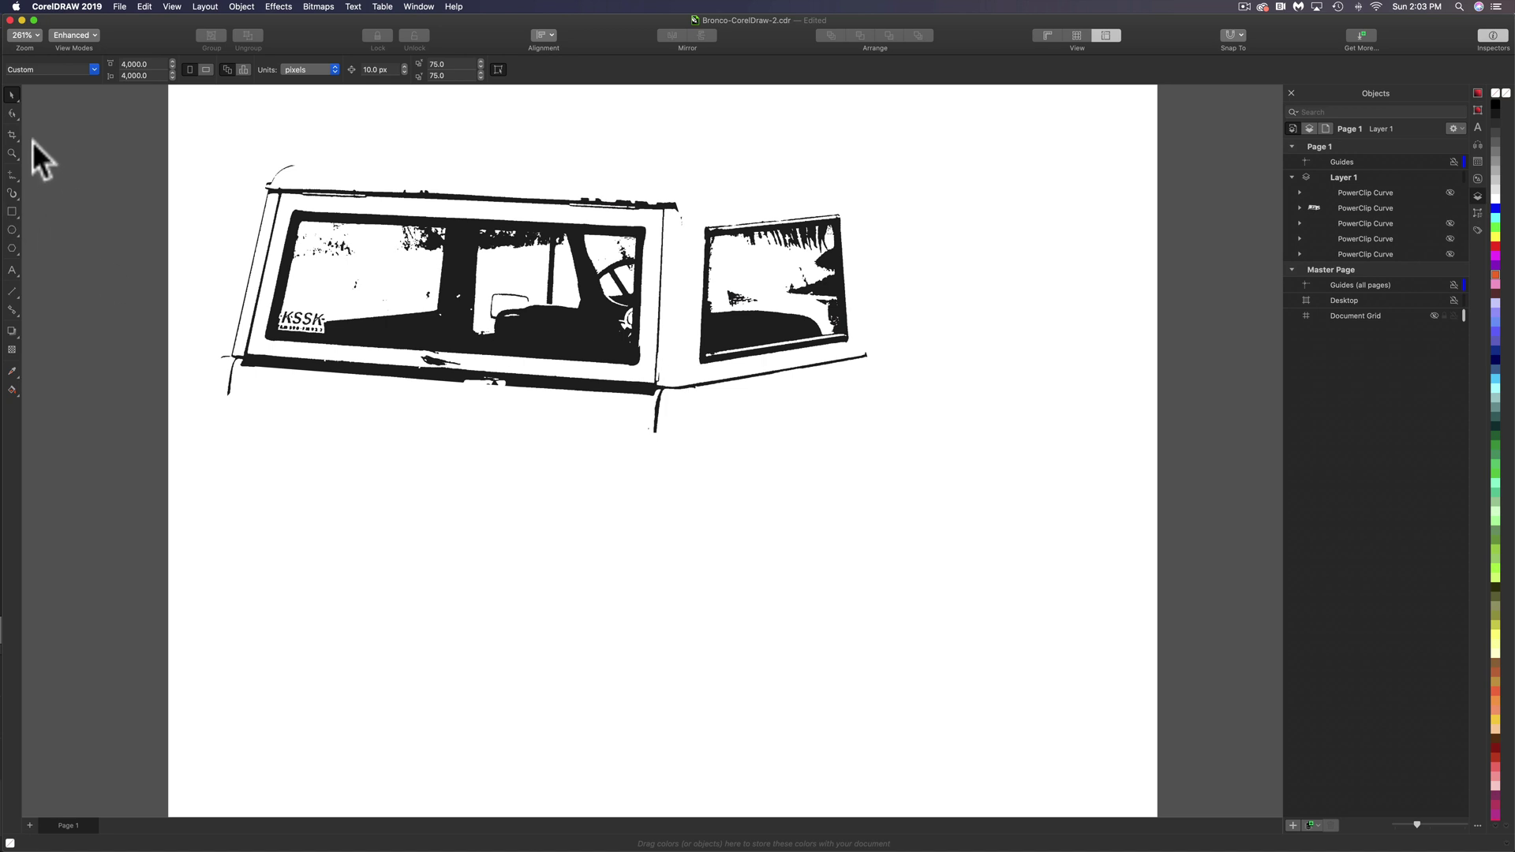
left_click(12, 113)
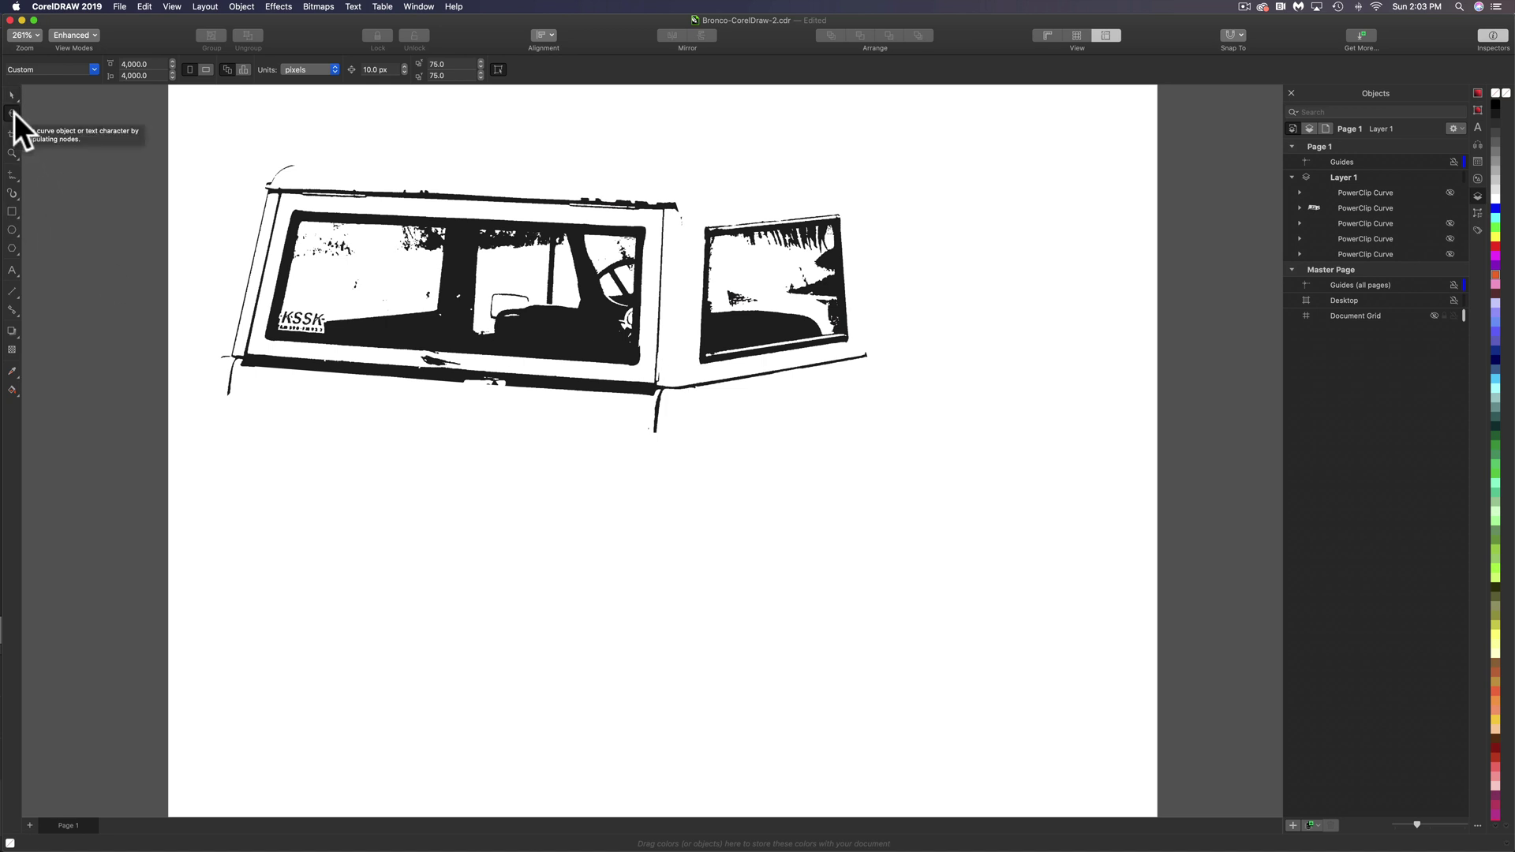
left_click(578, 294)
left_click_drag(255, 368, 232, 501)
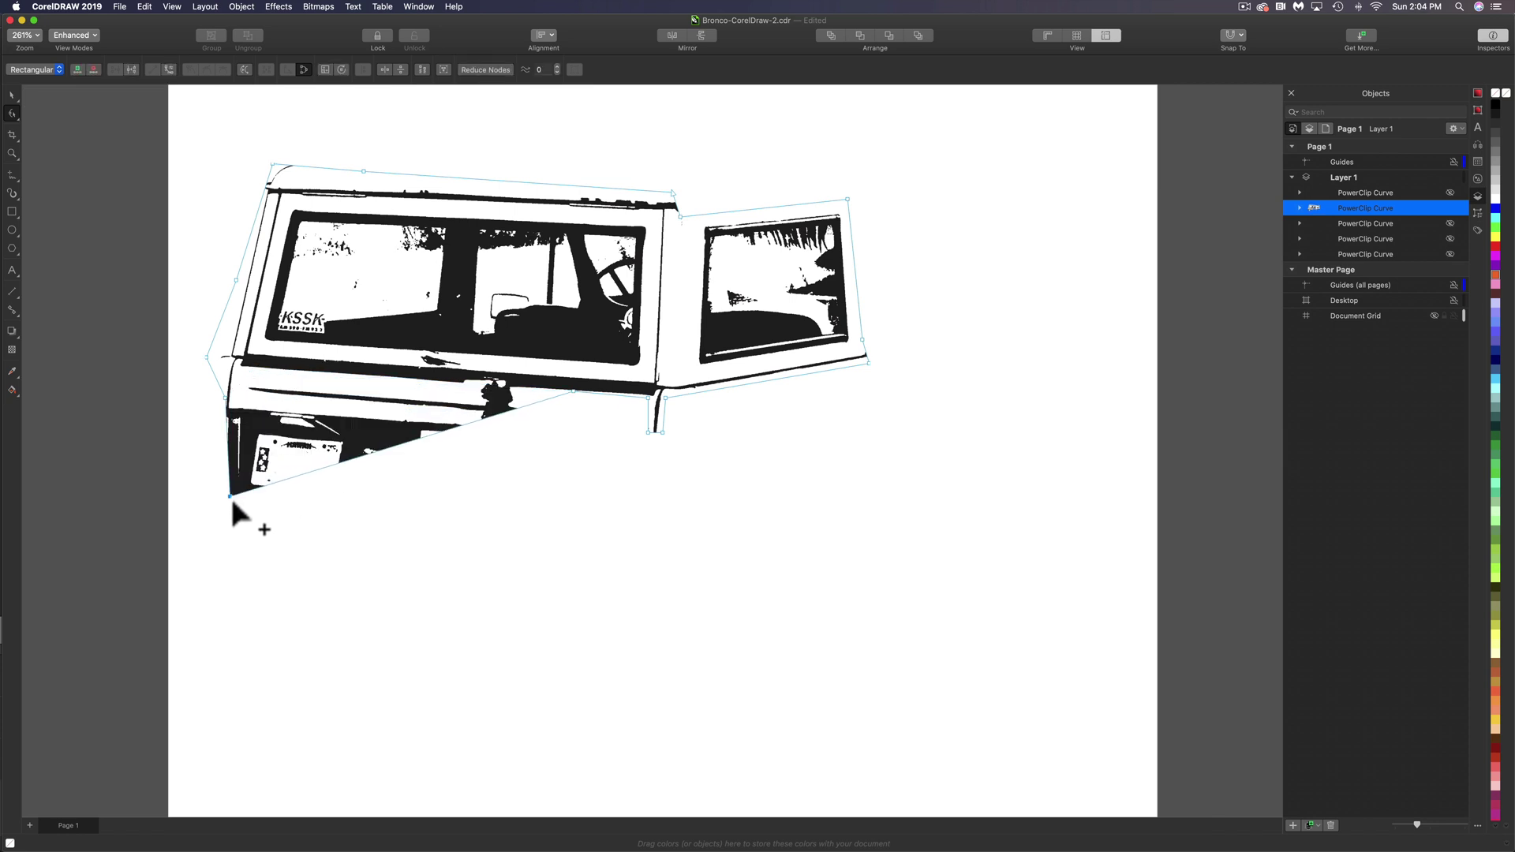
left_click_drag(576, 394, 596, 529)
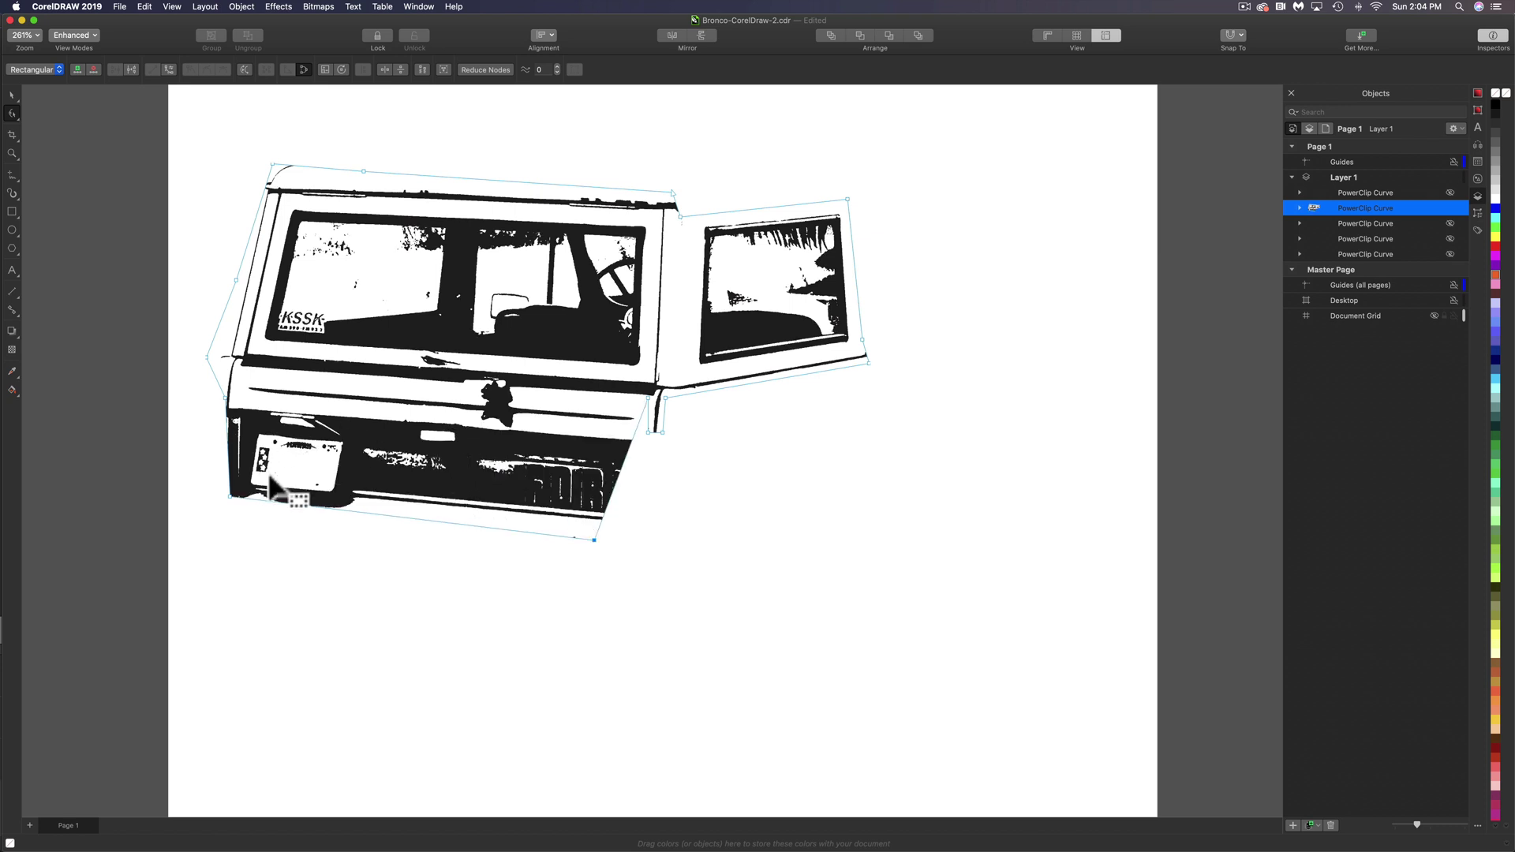
Step: Make the three other vehicle PowerClip curves in Layer 1 visible again, leaving the bottommost one hidden
left_click(1450, 192)
left_click(1449, 223)
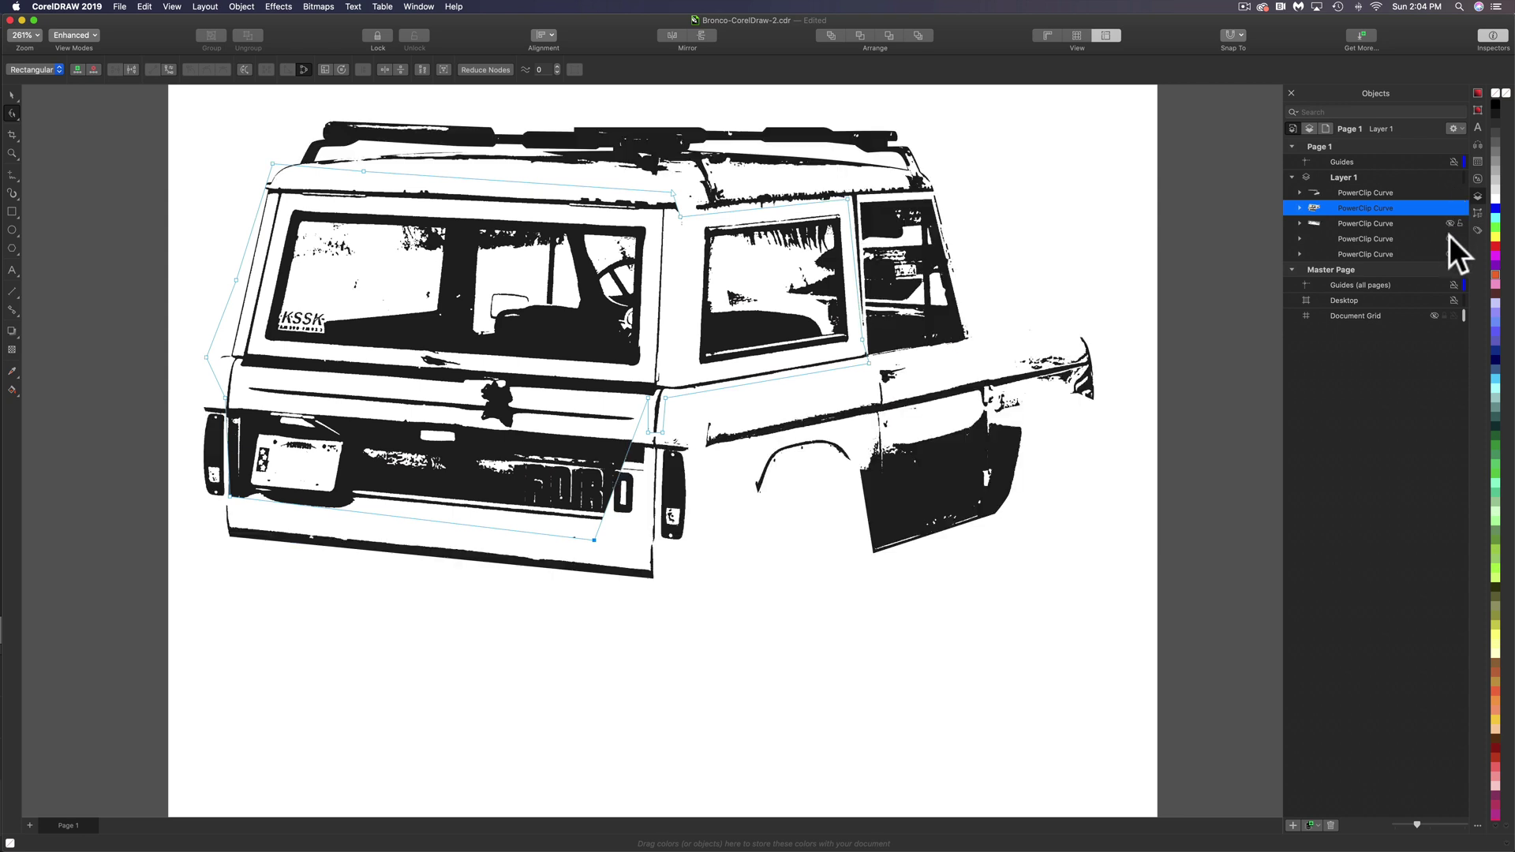
left_click(1449, 238)
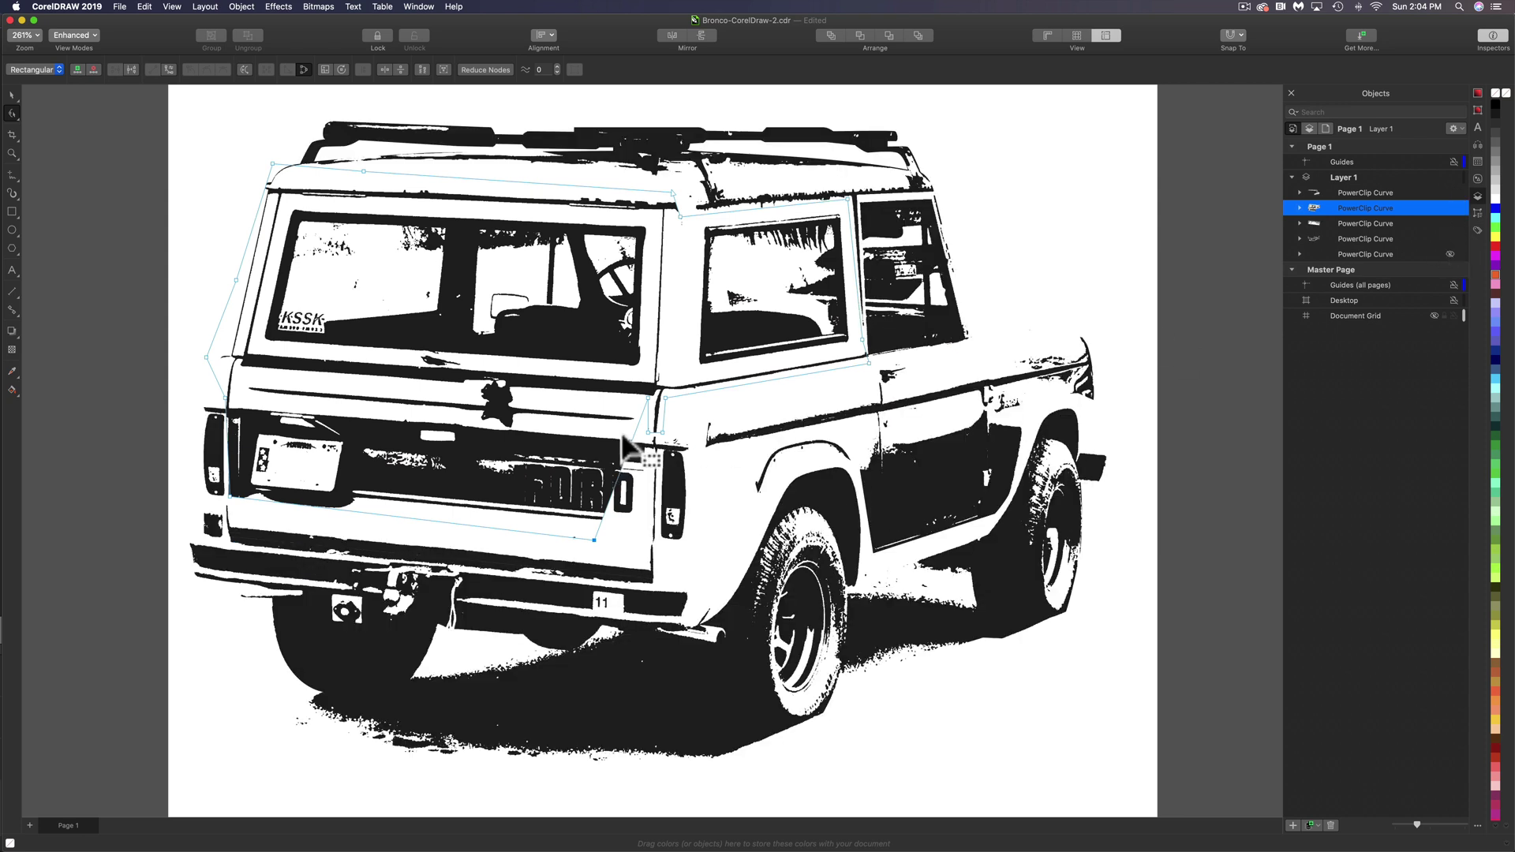
Step: Extend the rear-window PowerClip outline over the whole tailgate, down to the bumper and across the rear quarter panel
left_click_drag(645, 461, 687, 557)
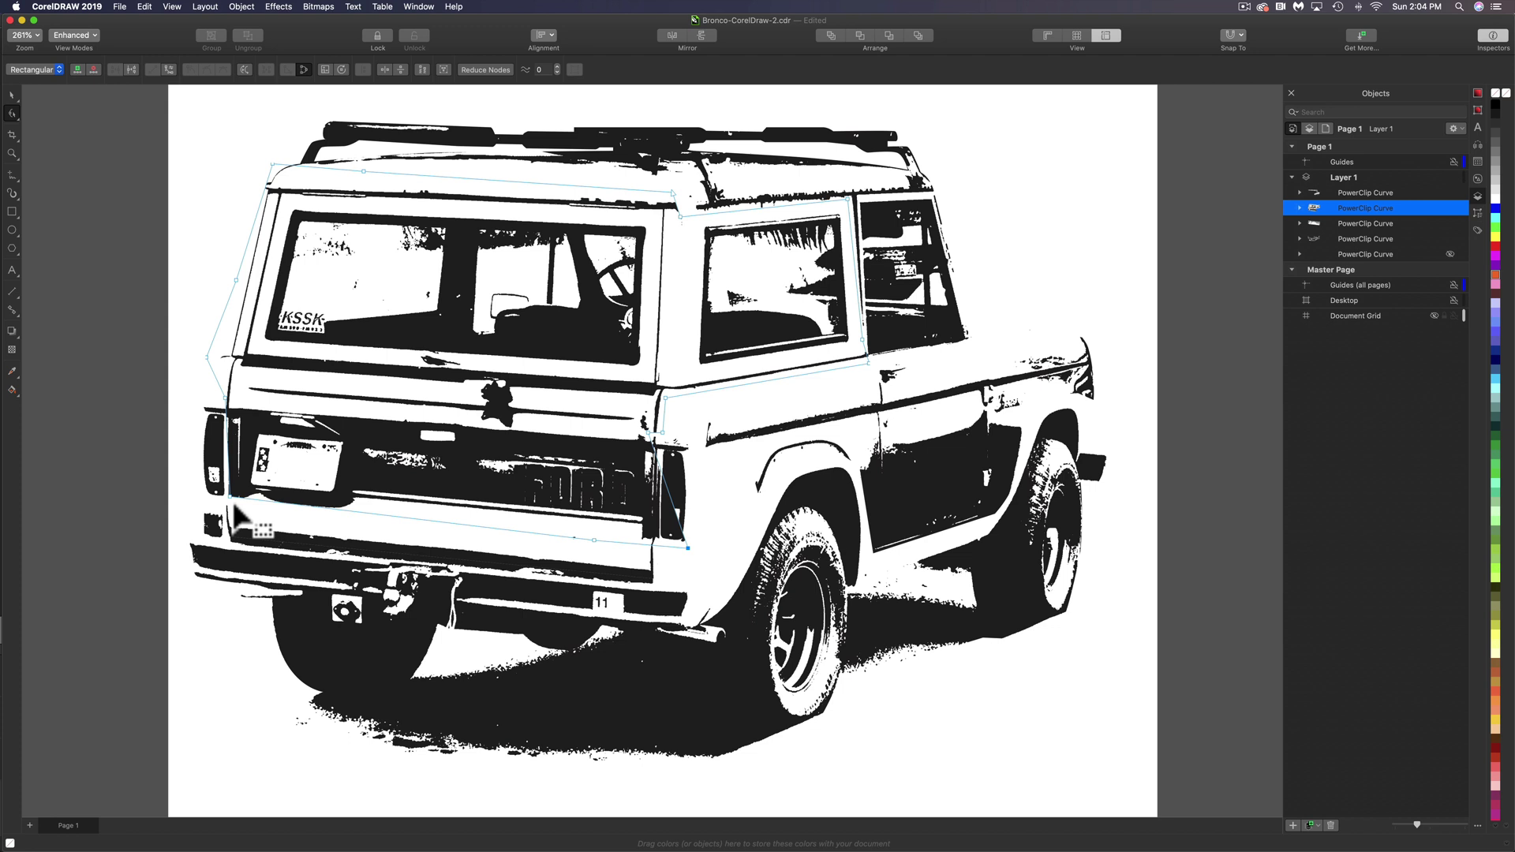
left_click_drag(231, 496, 225, 527)
left_click_drag(594, 540, 721, 584)
left_click_drag(649, 432, 688, 404)
left_click_drag(658, 576, 653, 583)
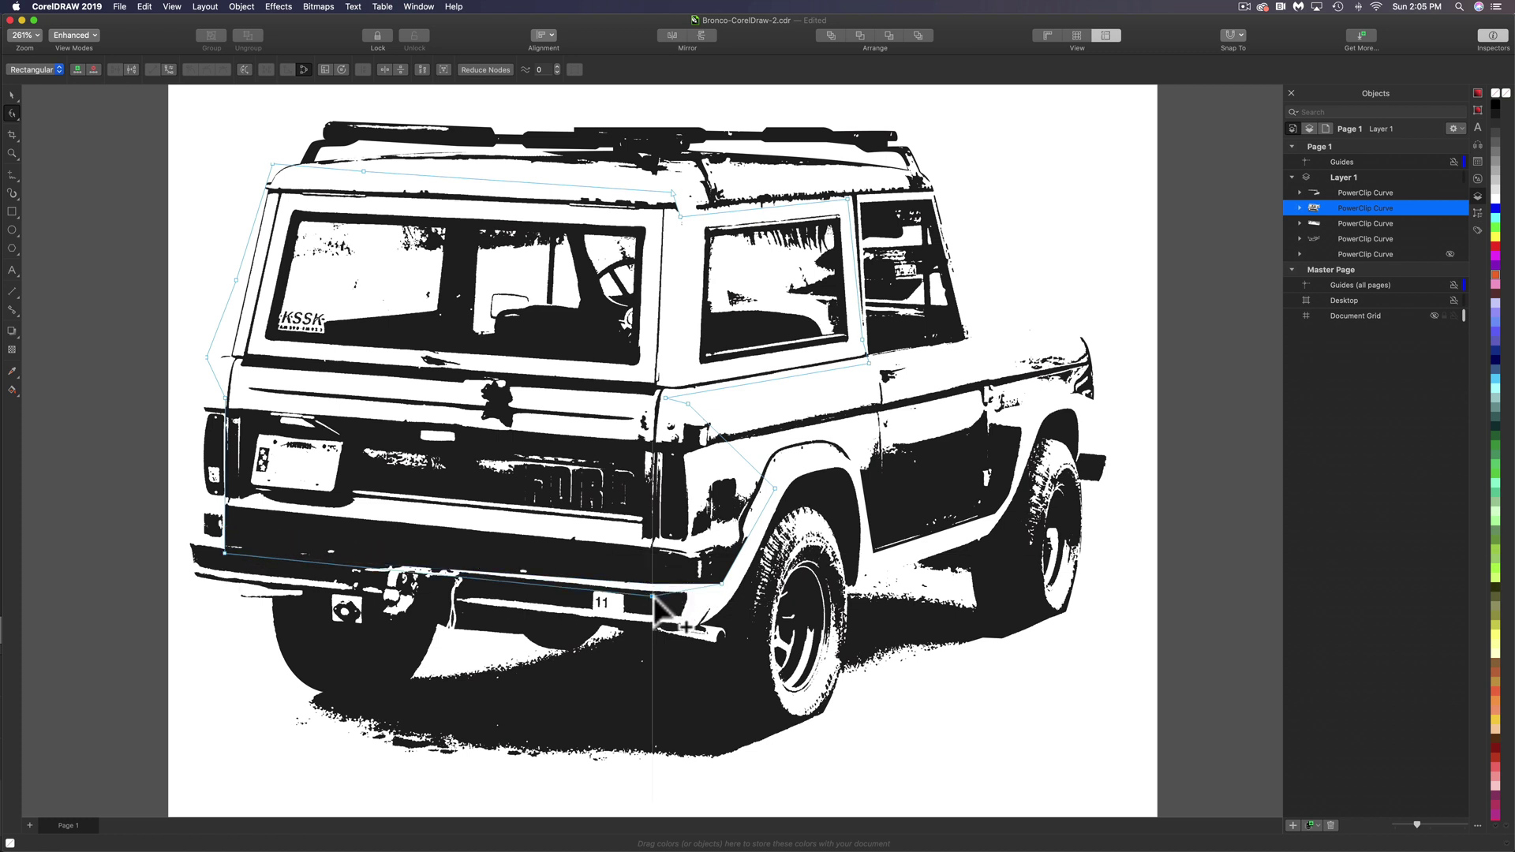
left_click_drag(226, 526, 228, 547)
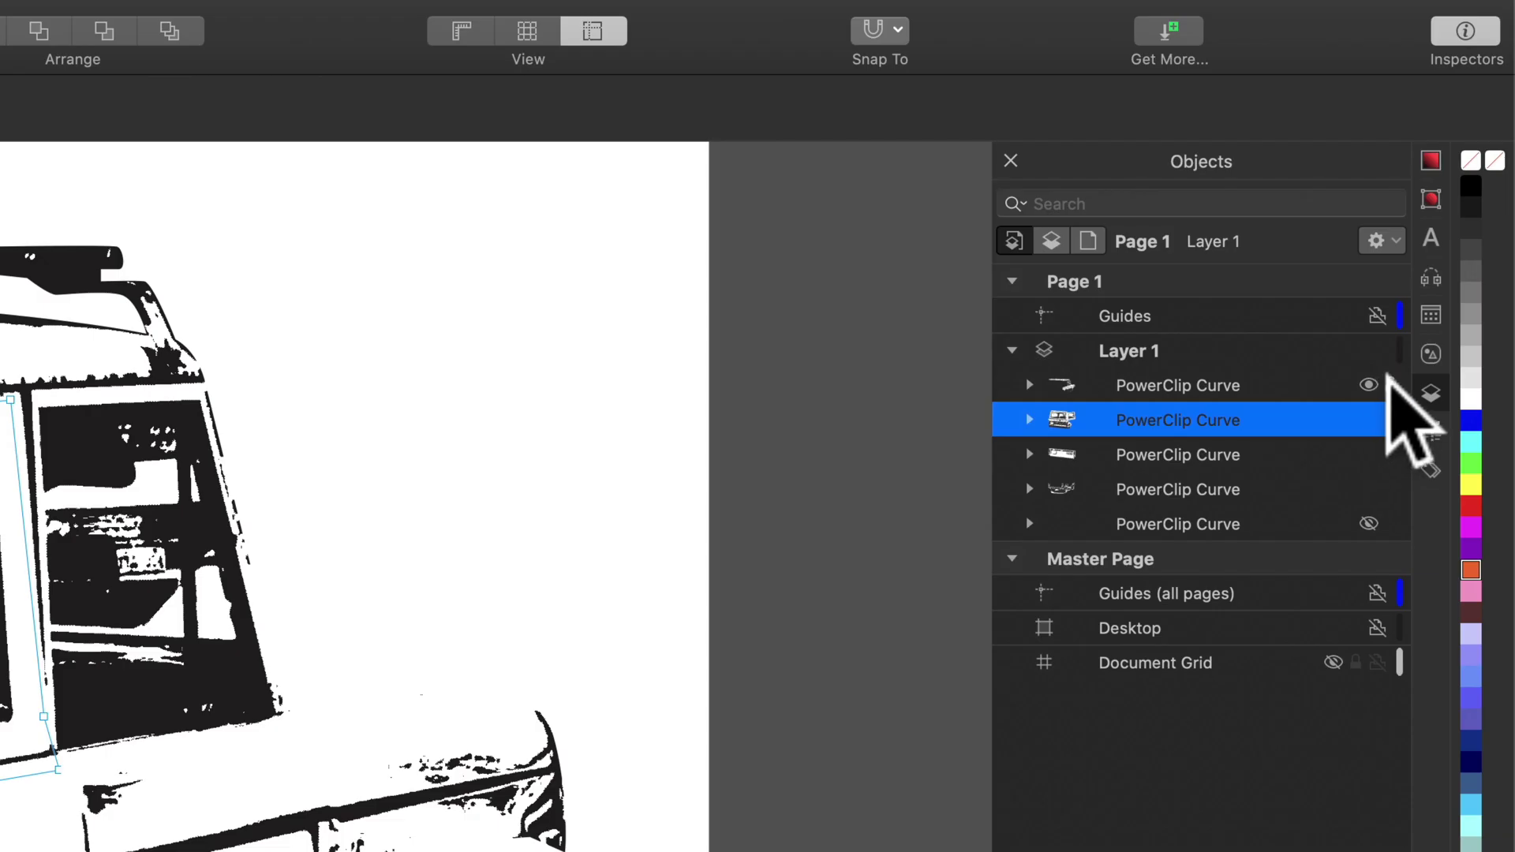
Step: Lock the visible PowerClip curves in Layer 1
left_click(1390, 420)
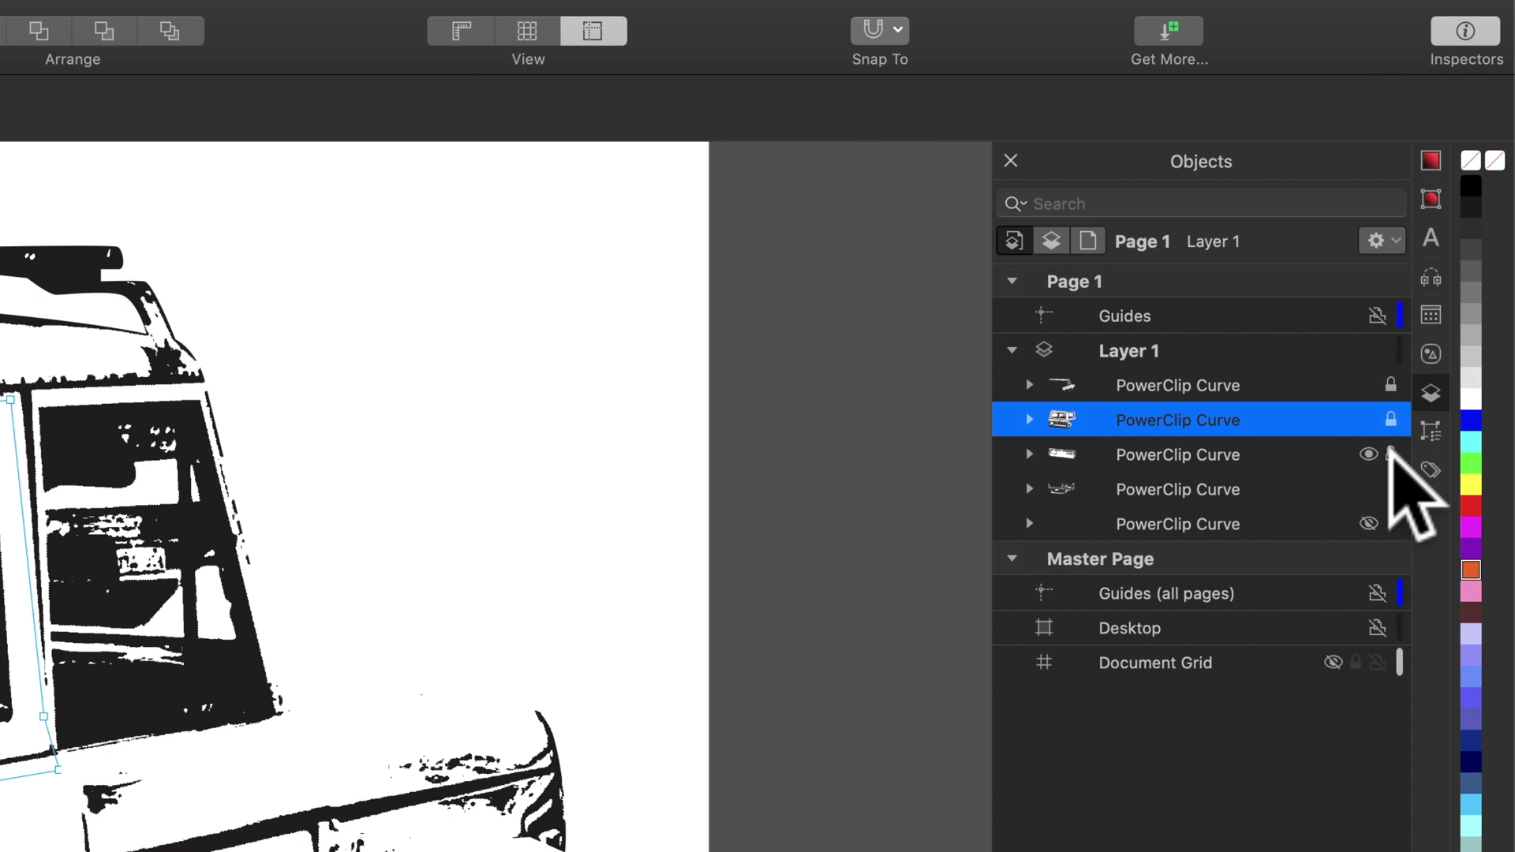
left_click(1391, 454)
left_click(1390, 489)
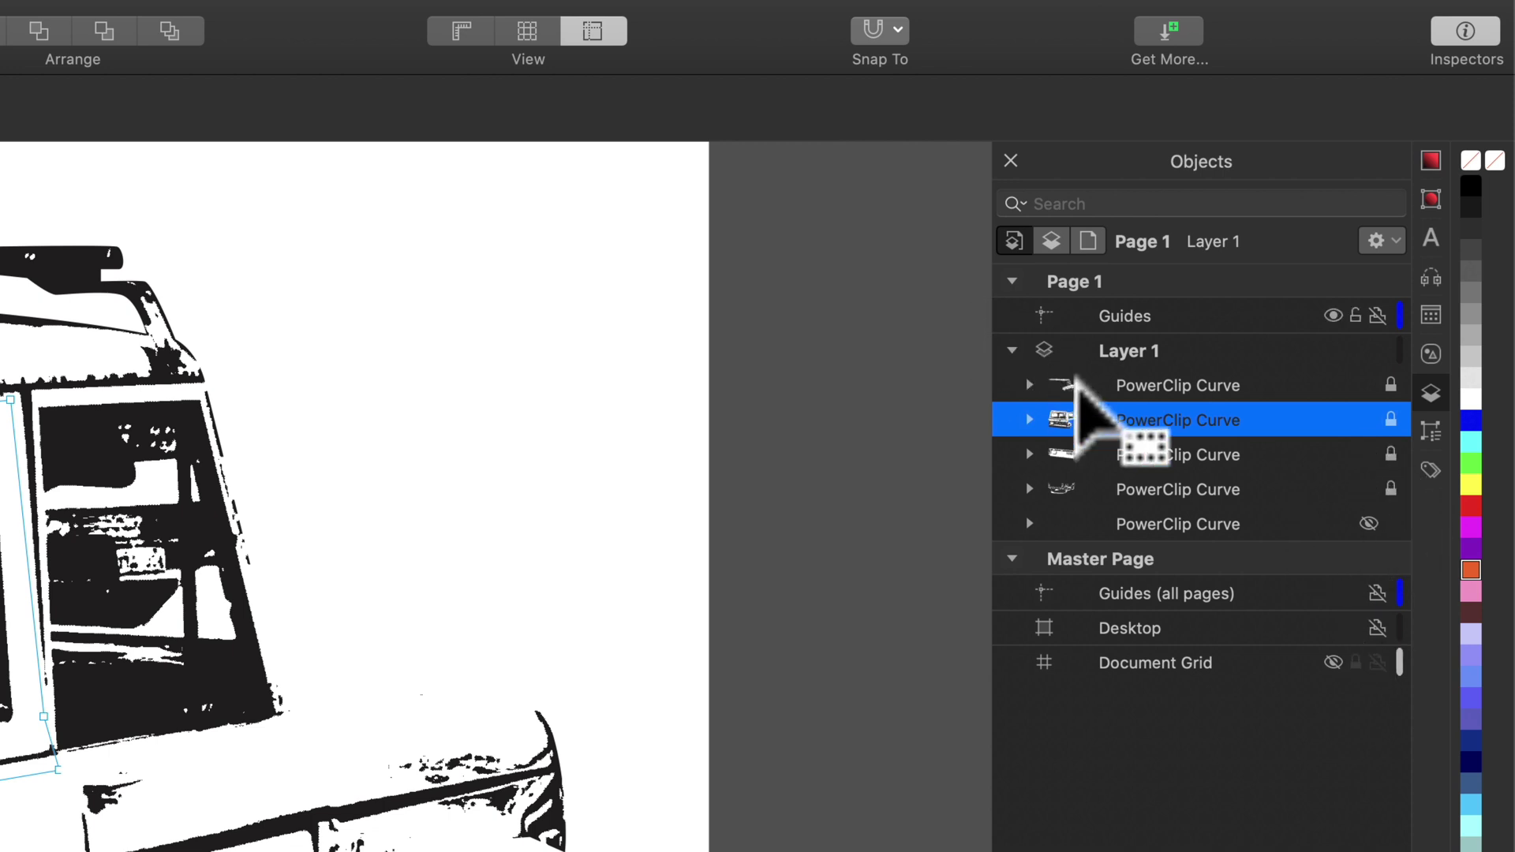
Step: Create a new layer above Layer 1 for the colour shapes
left_click(1134, 382)
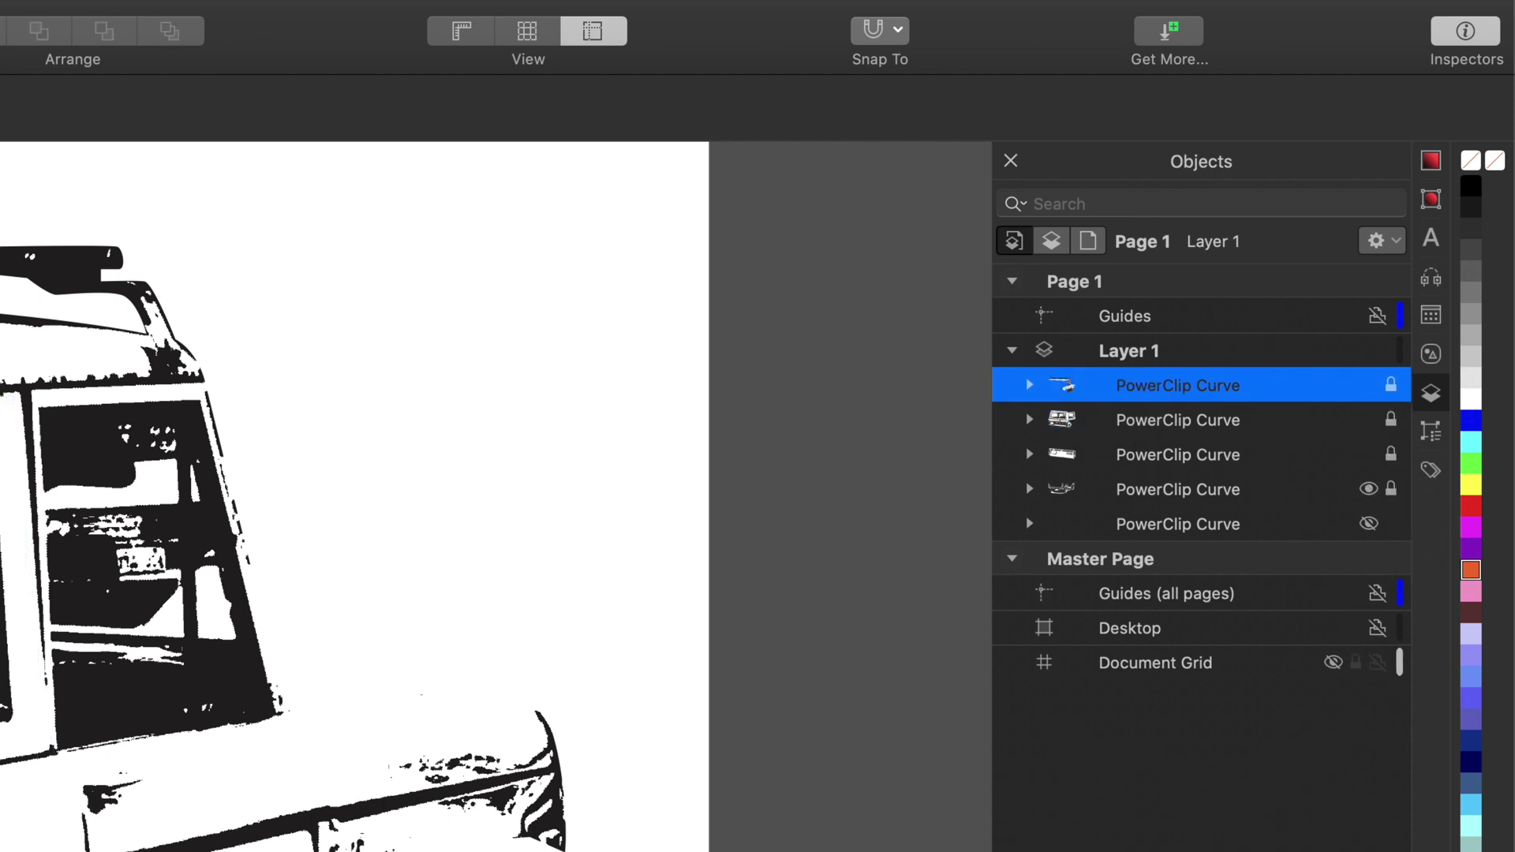
left_click(1380, 239)
mouse_move(1018, 392)
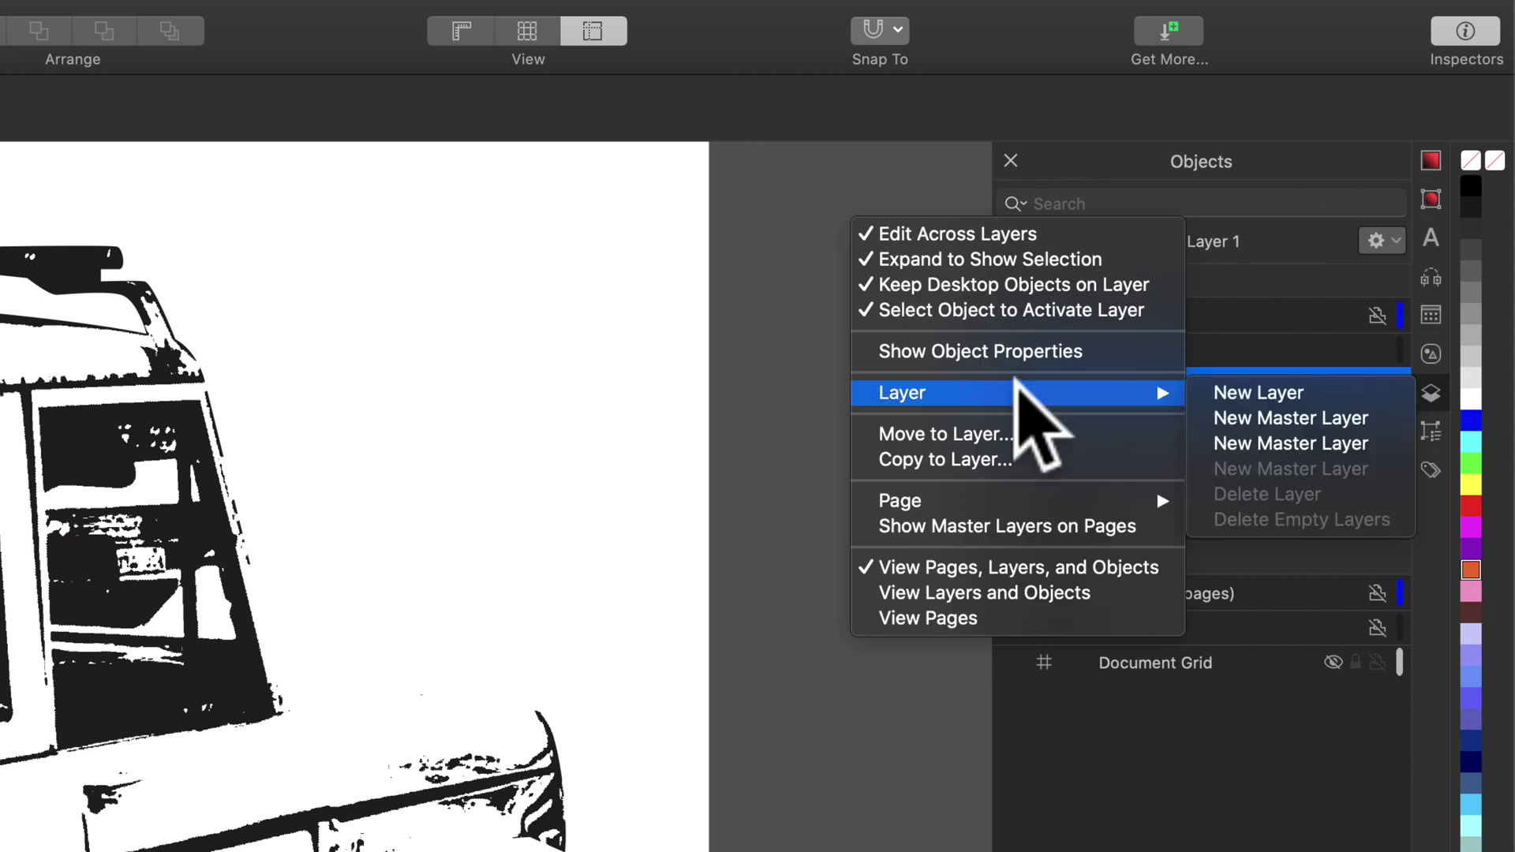
left_click(1241, 392)
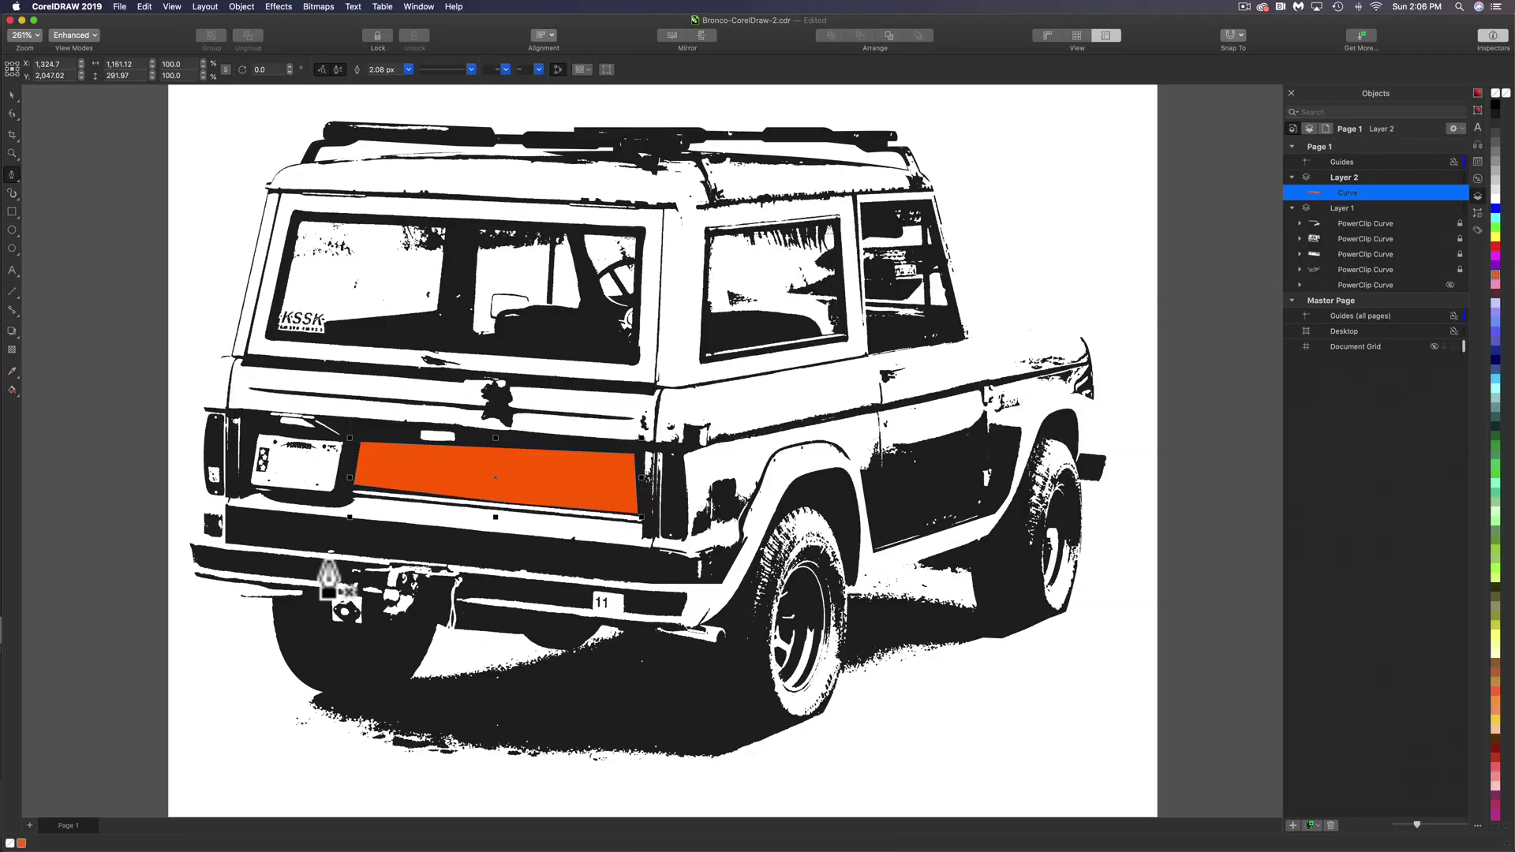
Step: Trace the rear bumper as a closed strip with the Pen tool and fill it orange
left_click(645, 592)
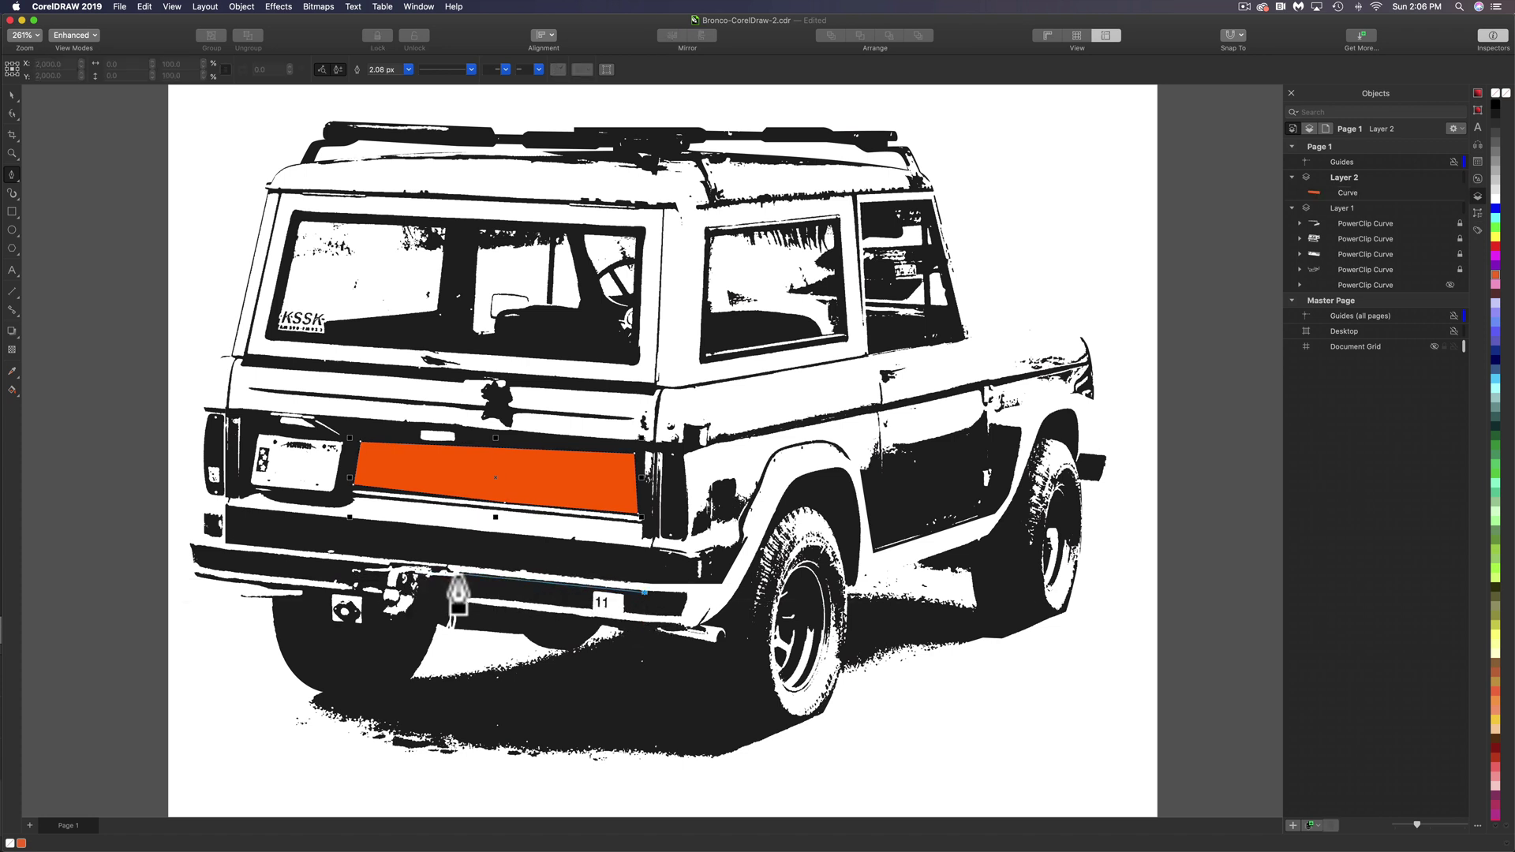
left_click(458, 570)
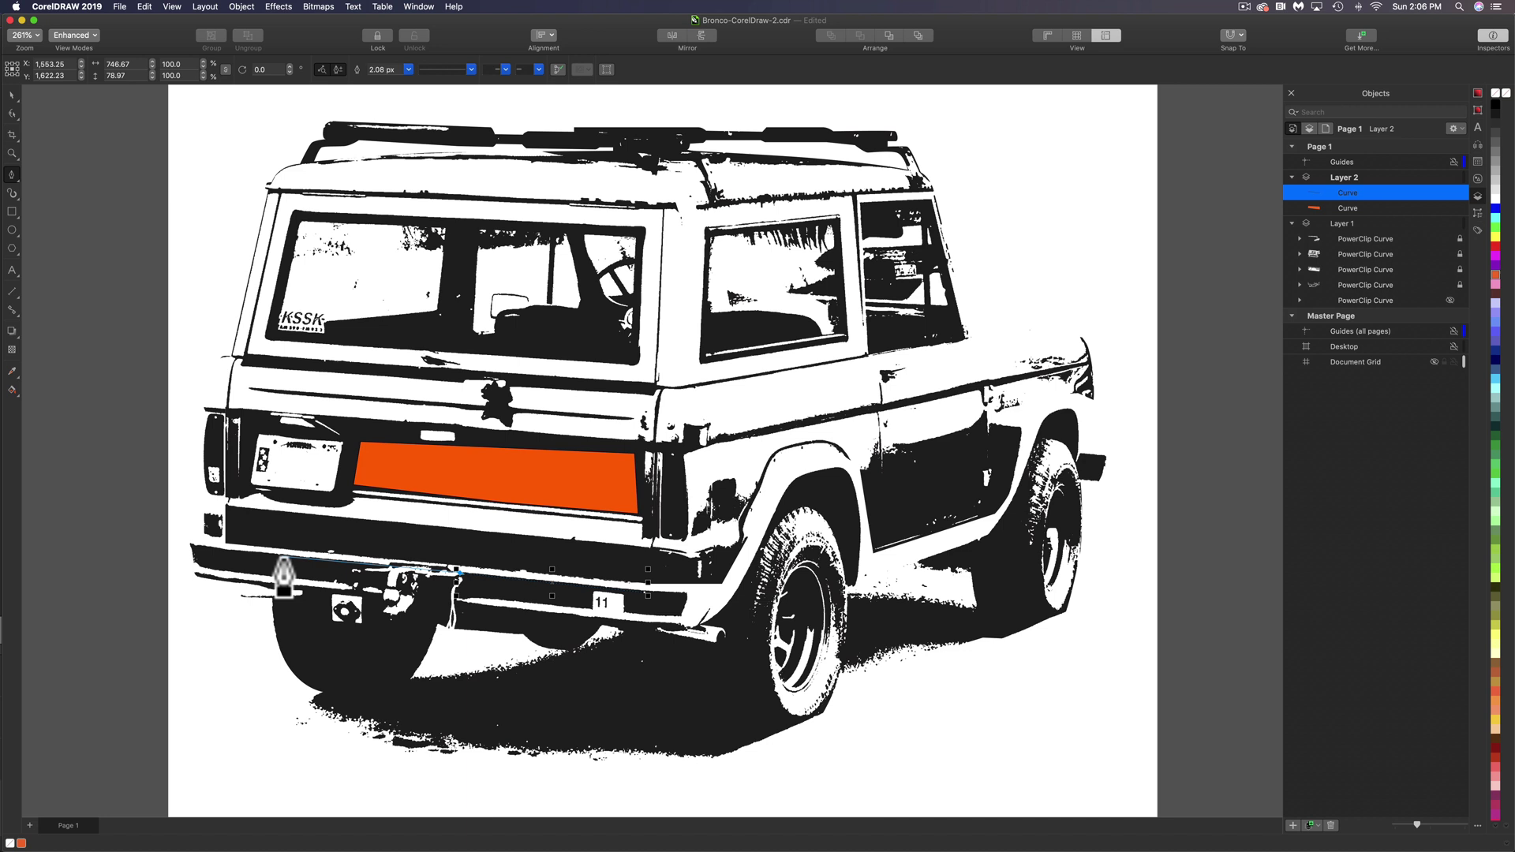
left_click(225, 550)
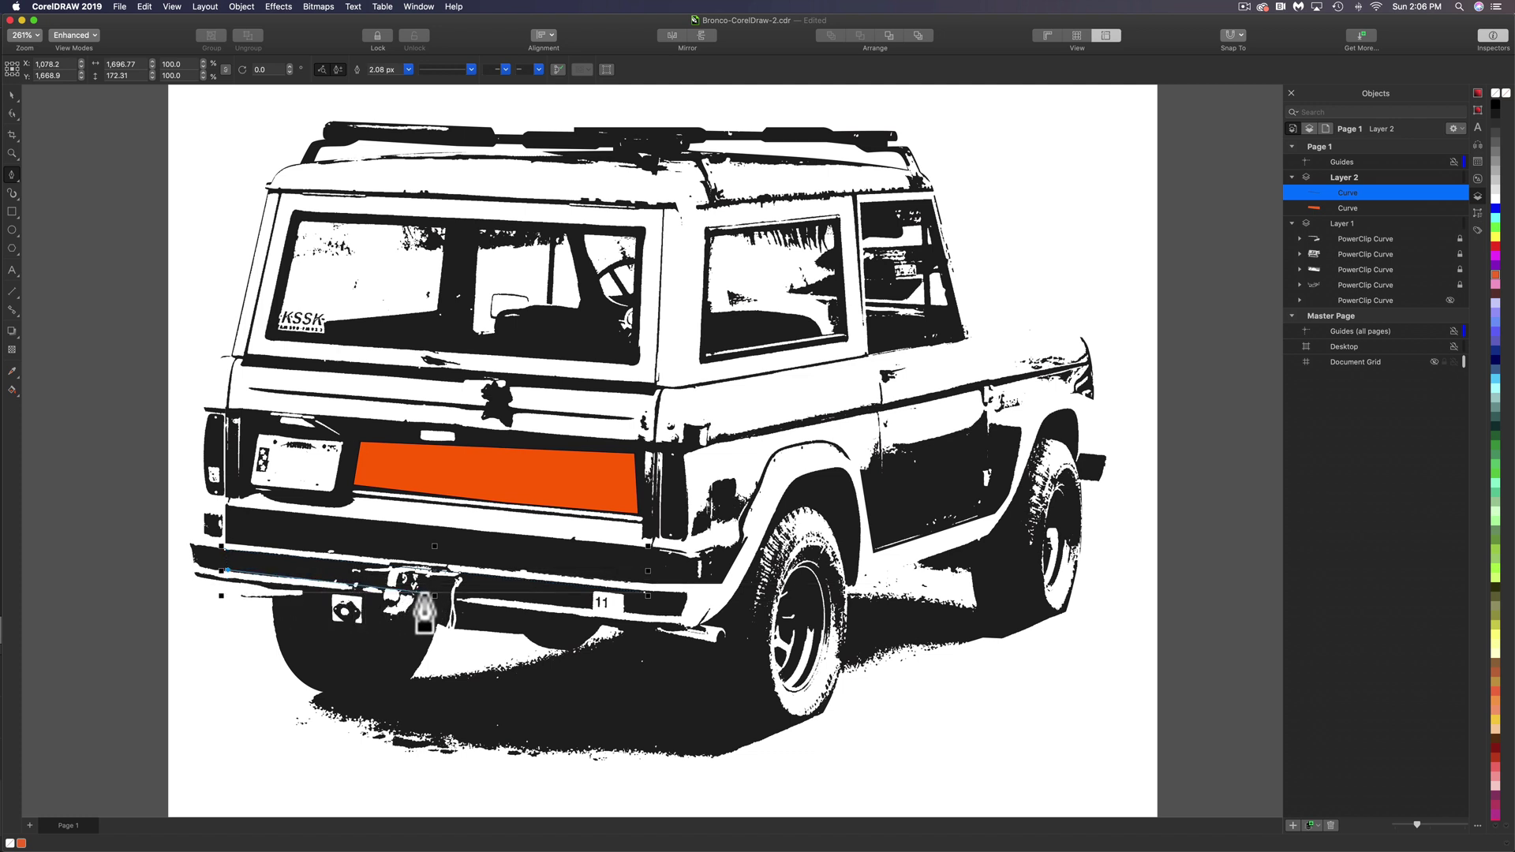
left_click(638, 614)
left_click(643, 592)
left_click(1496, 274)
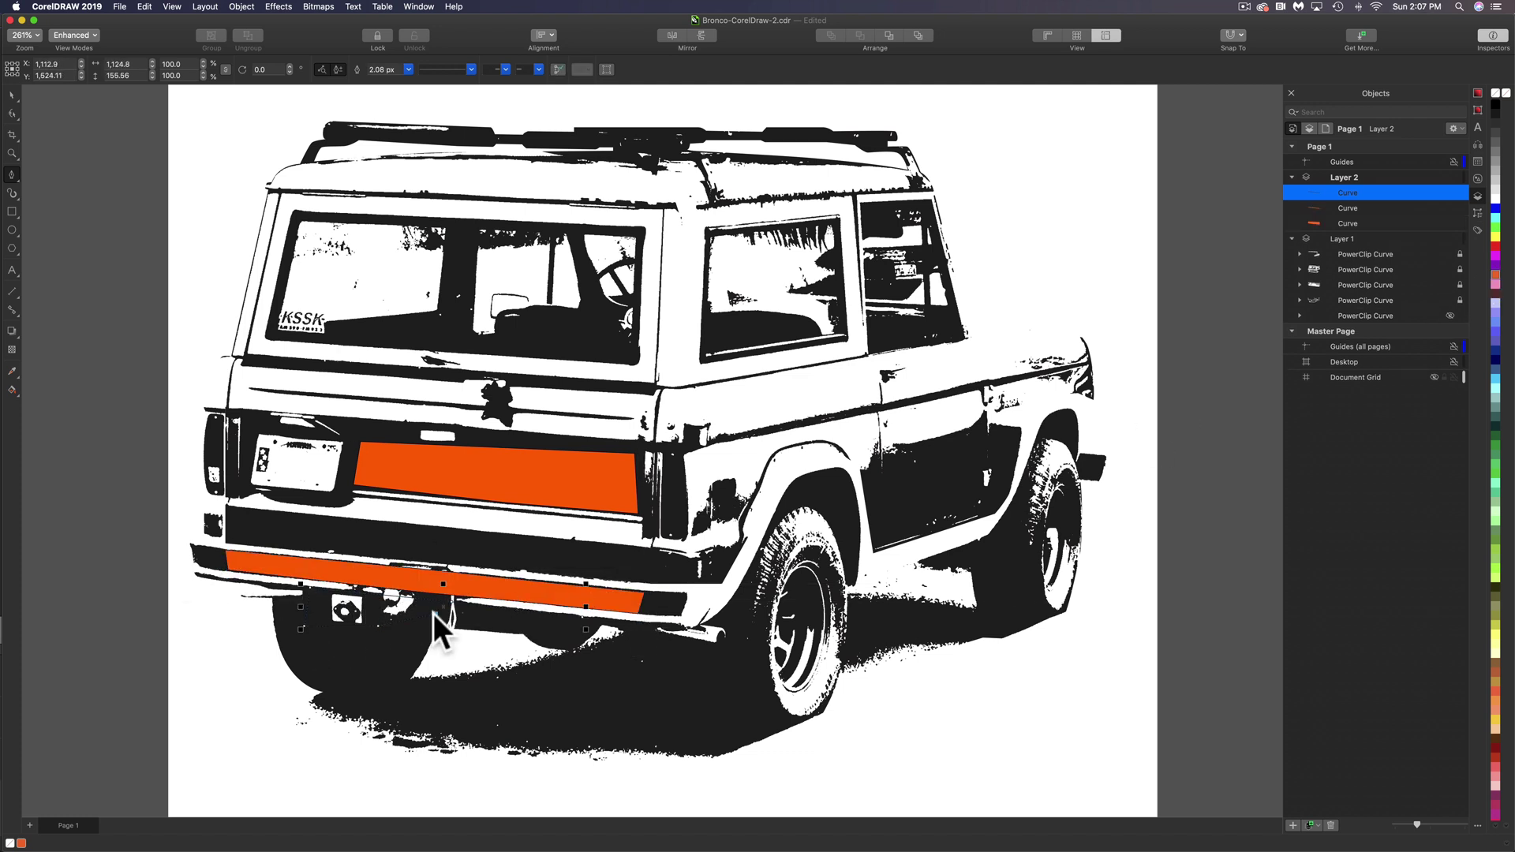
Step: Finish the closed underbody shape beneath the rear bumper and fill it orange
left_click(577, 633)
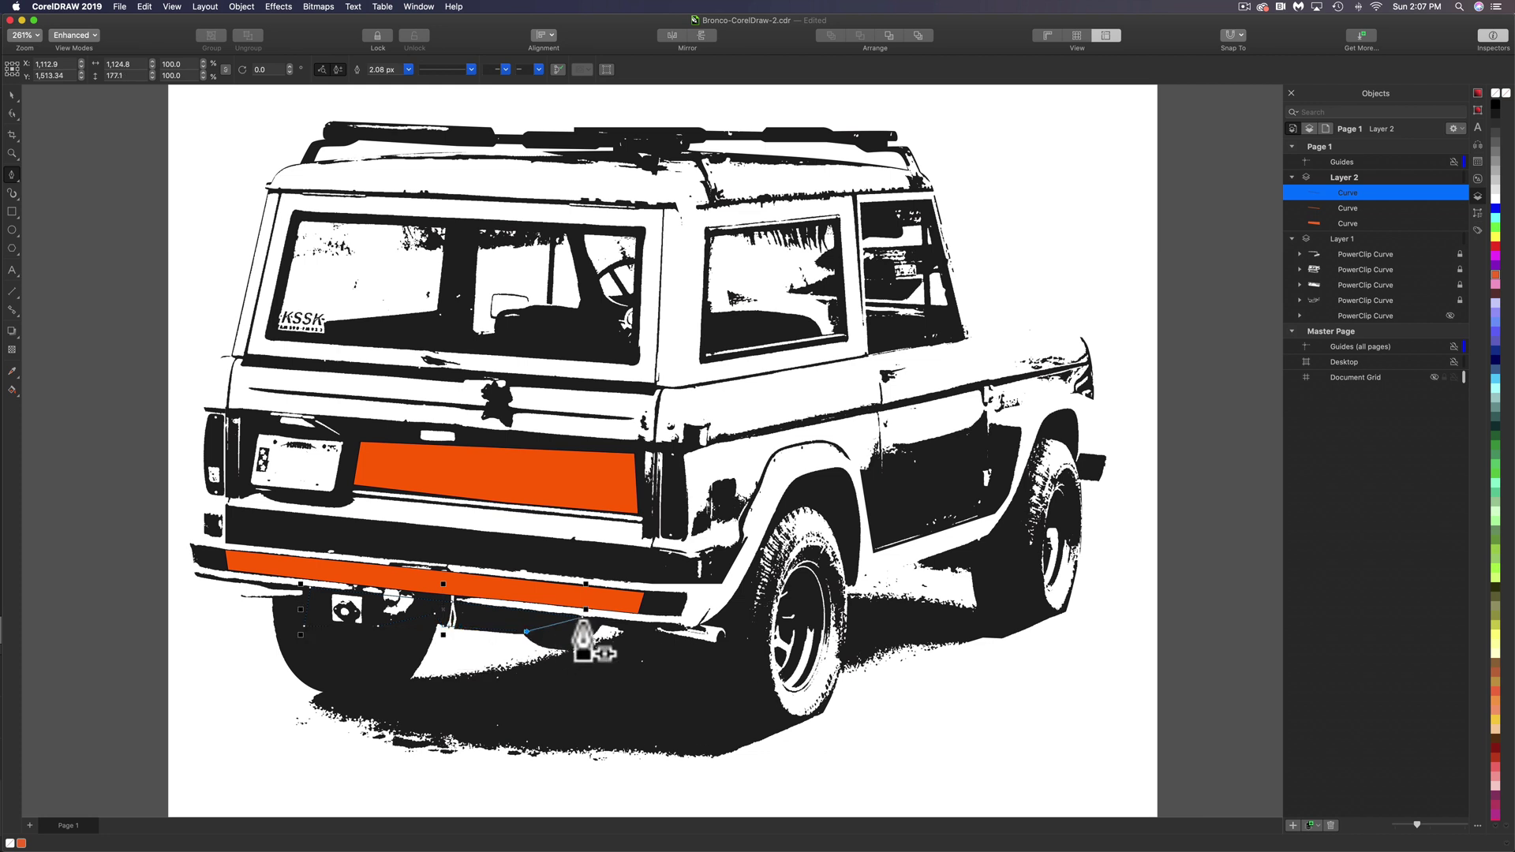
left_click(584, 618)
left_click(1495, 273)
Step: Trace the left pane of the rear window as a four-sided shape, fill it red and refine its corner
left_click(301, 223)
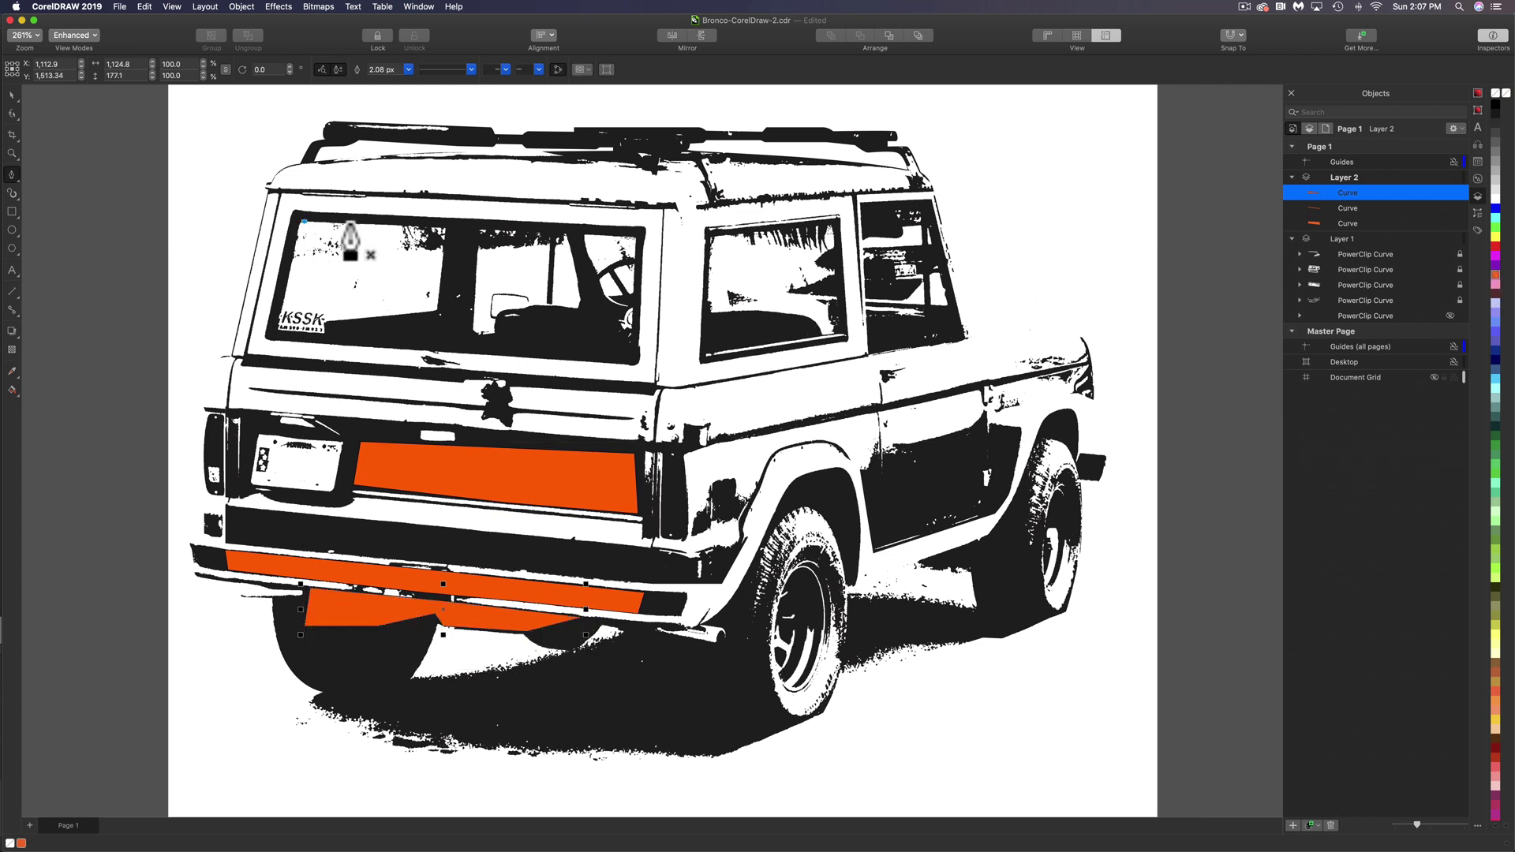
left_click(446, 227)
left_click(438, 312)
left_click(279, 328)
left_click(301, 222)
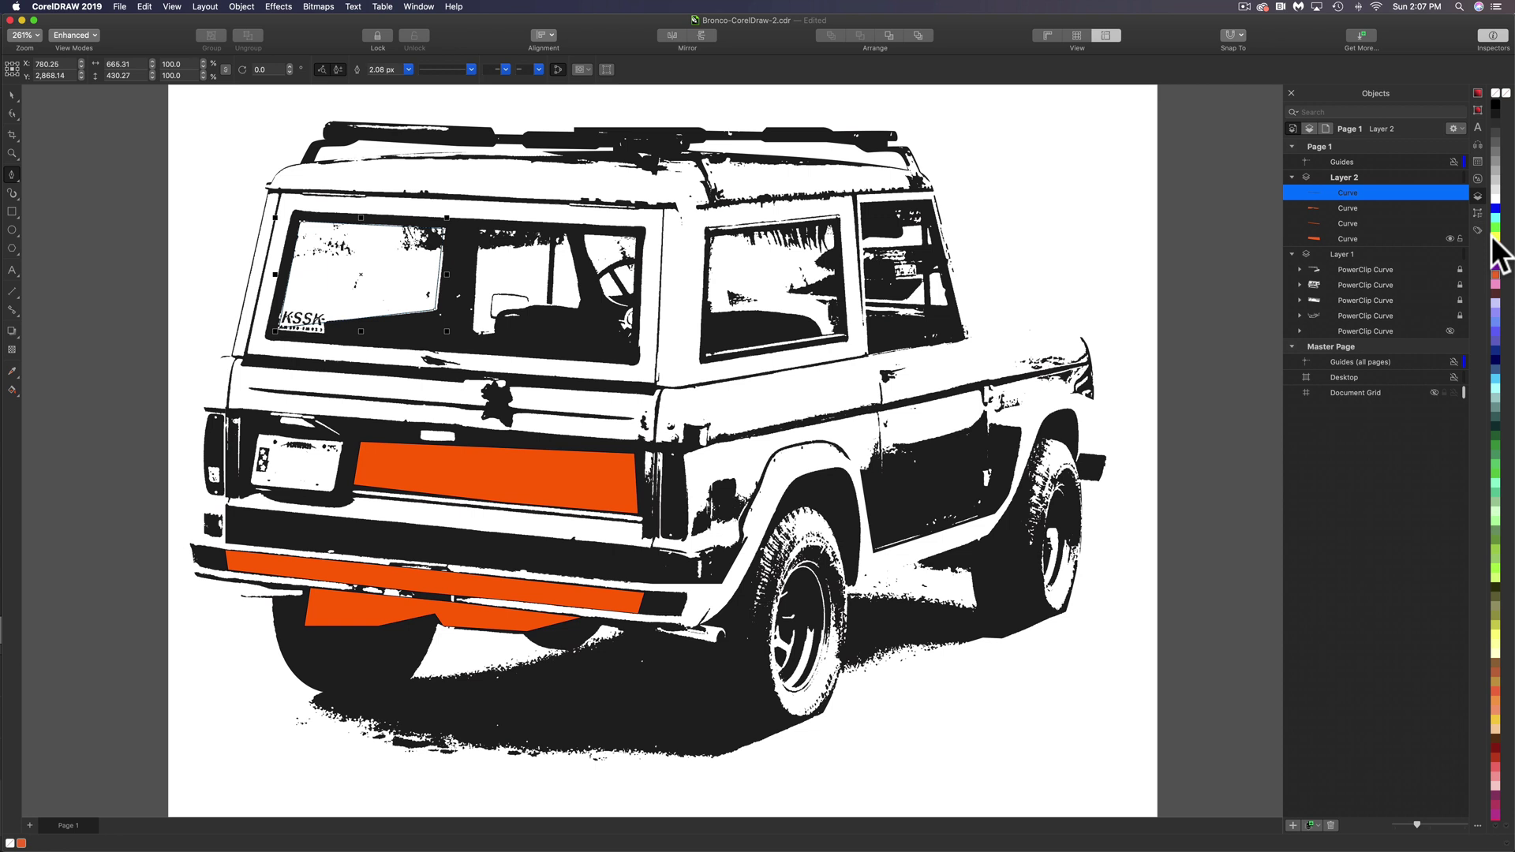
left_click(1496, 246)
key("F10")
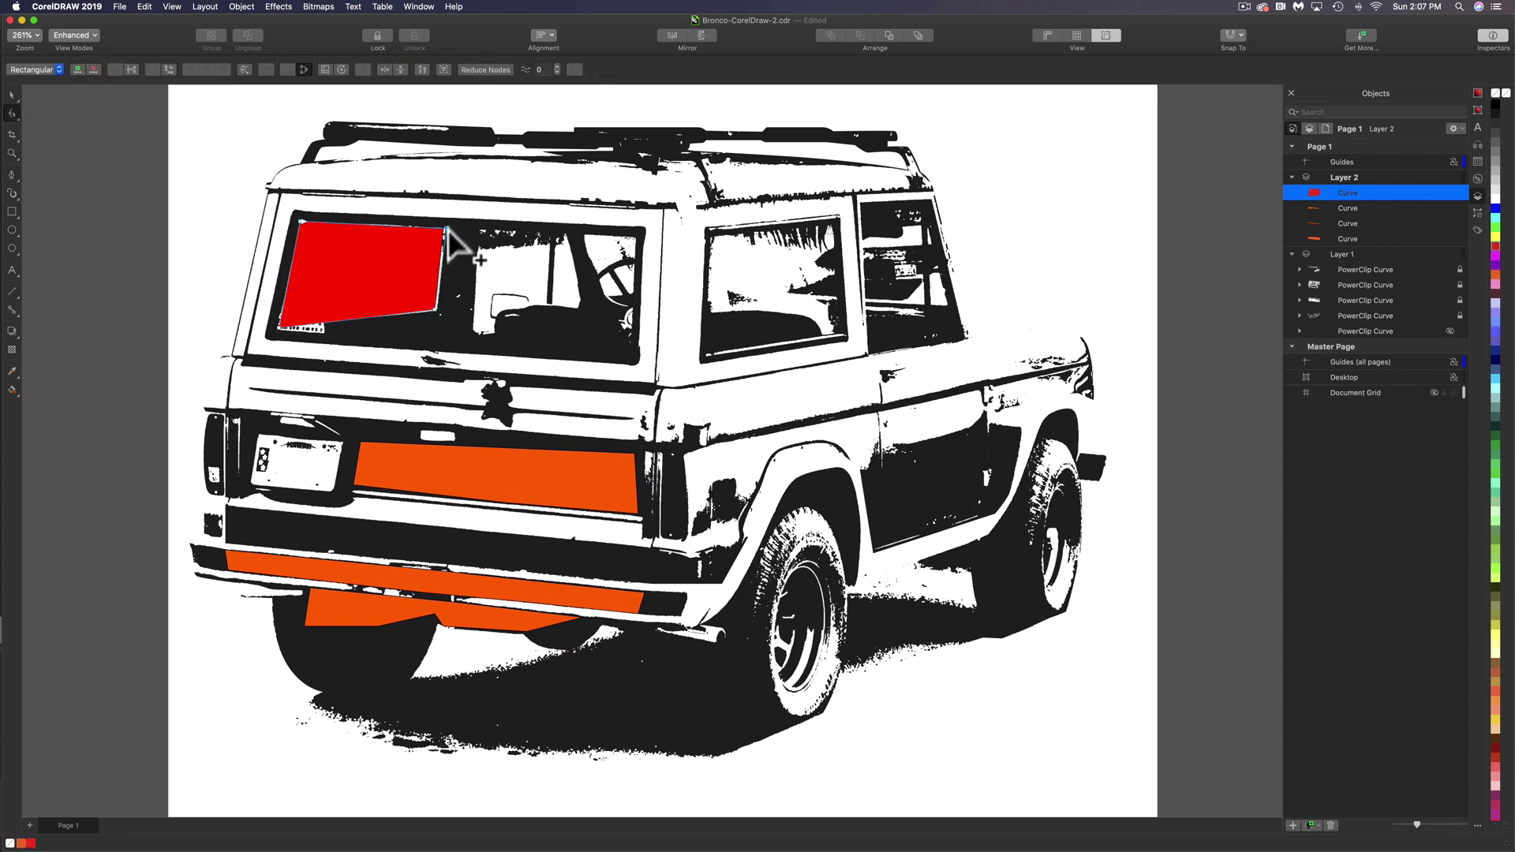
Step: Trace the middle rear-window opening down to the seat's edge with the Pen tool and fill it red
left_click(12, 175)
left_click(550, 233)
left_click(477, 229)
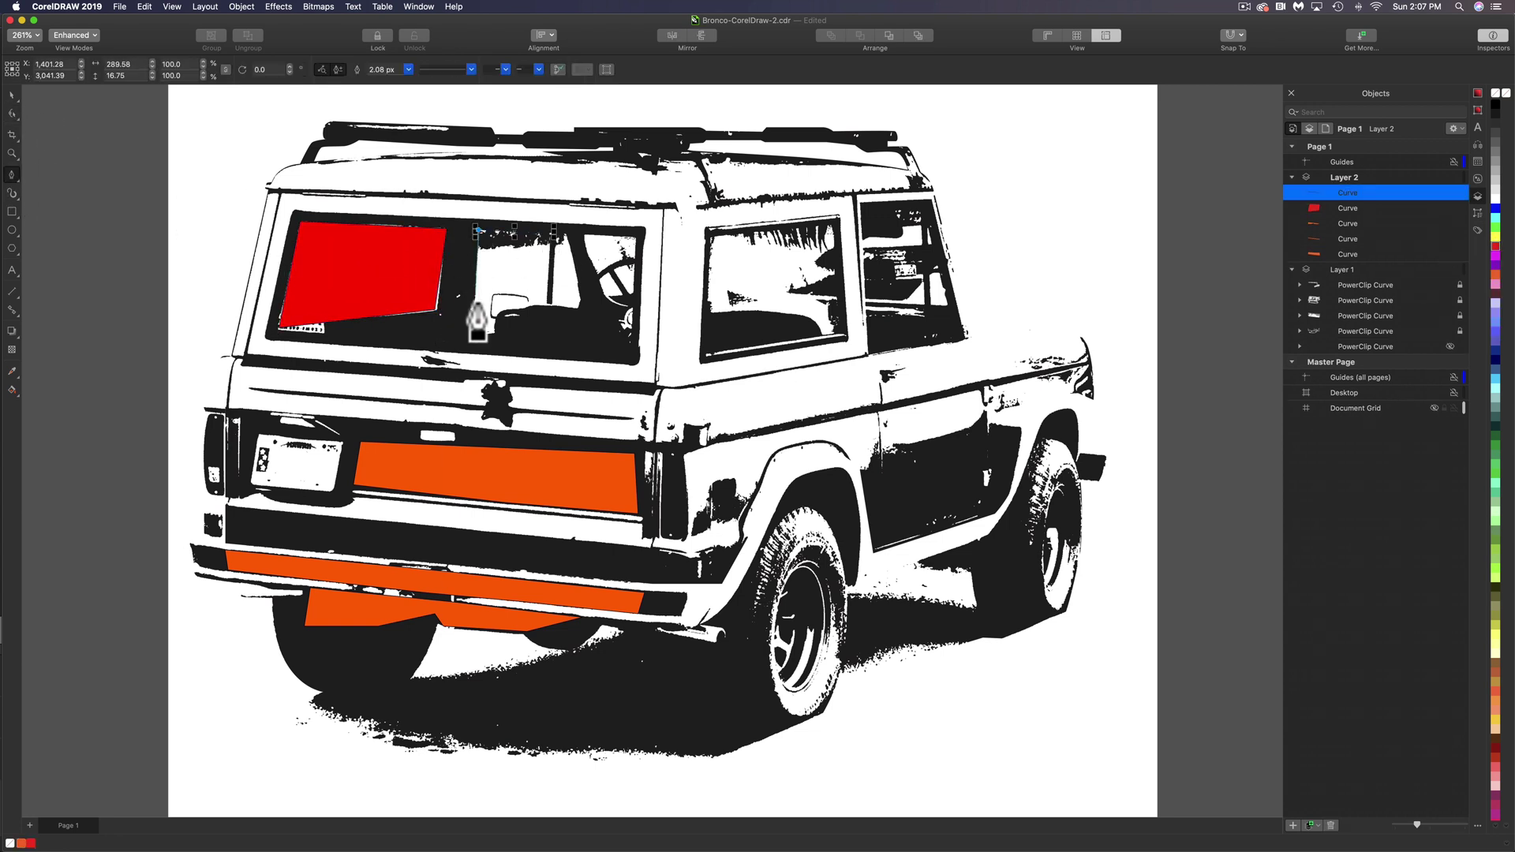
left_click(473, 308)
left_click(496, 287)
left_click(545, 290)
left_click(545, 292)
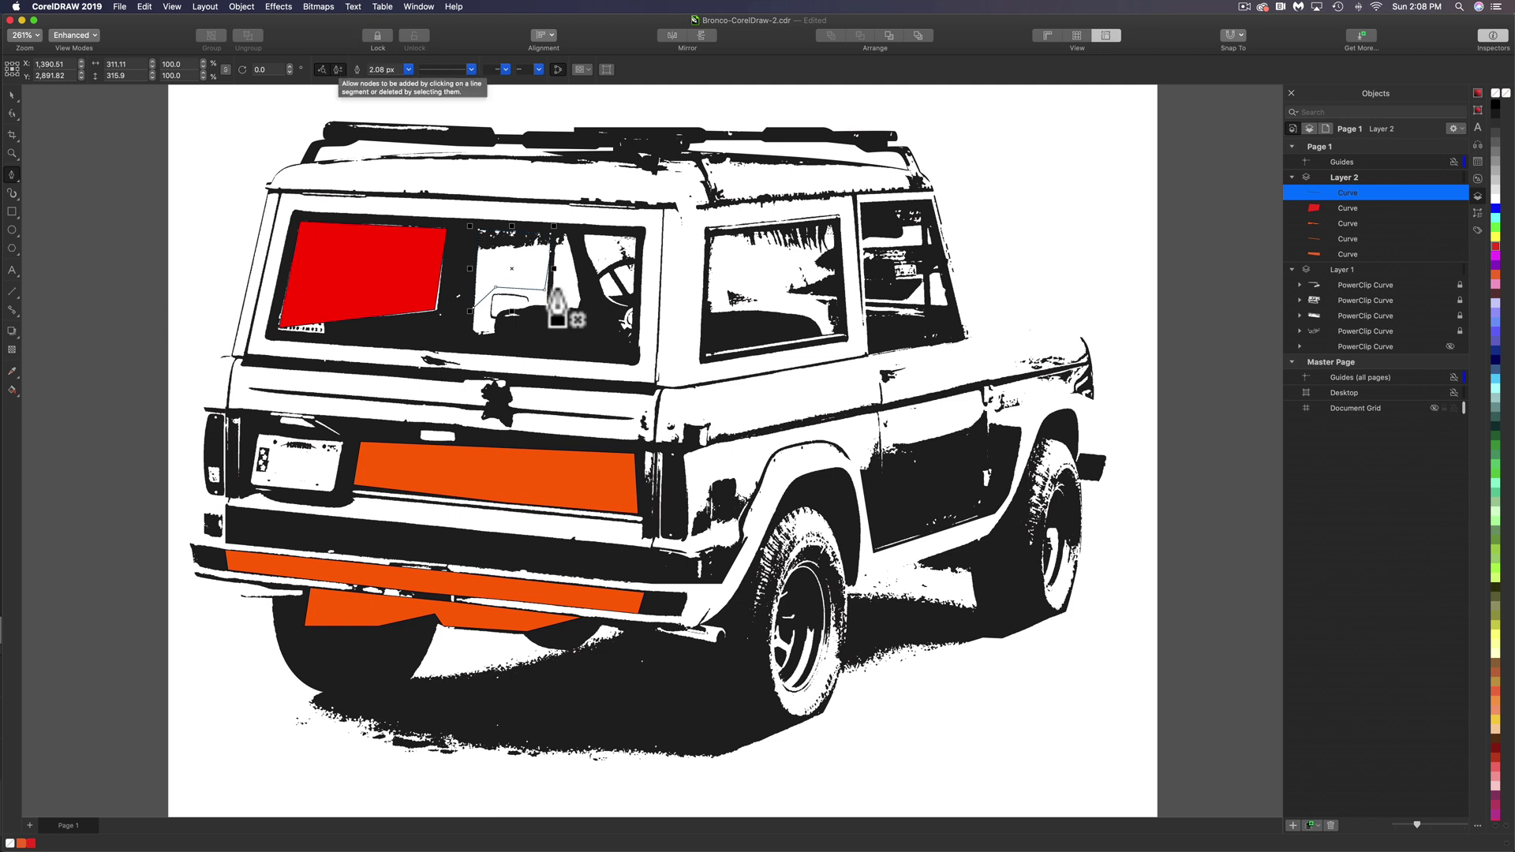
left_click(1496, 246)
Step: Trace the small opening beside the vertical bar in the rear window and fill it red
left_click(556, 234)
left_click(553, 265)
left_click(573, 264)
left_click(566, 234)
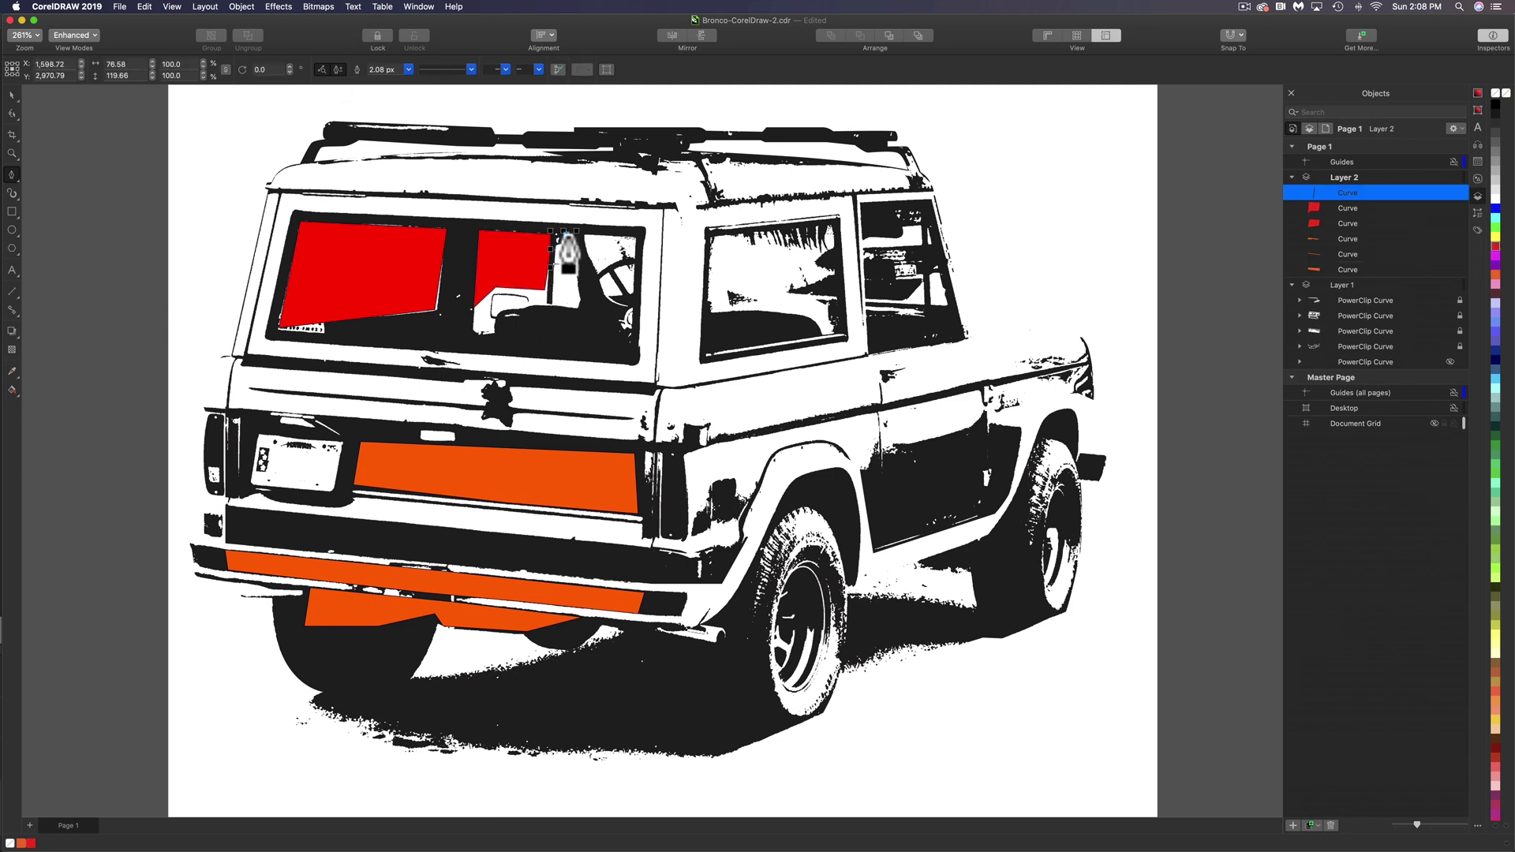
left_click(556, 233)
left_click(1496, 246)
Step: Draw colour shapes over the side window and the upper body-side stripe, filling the stripe red
left_click(712, 238)
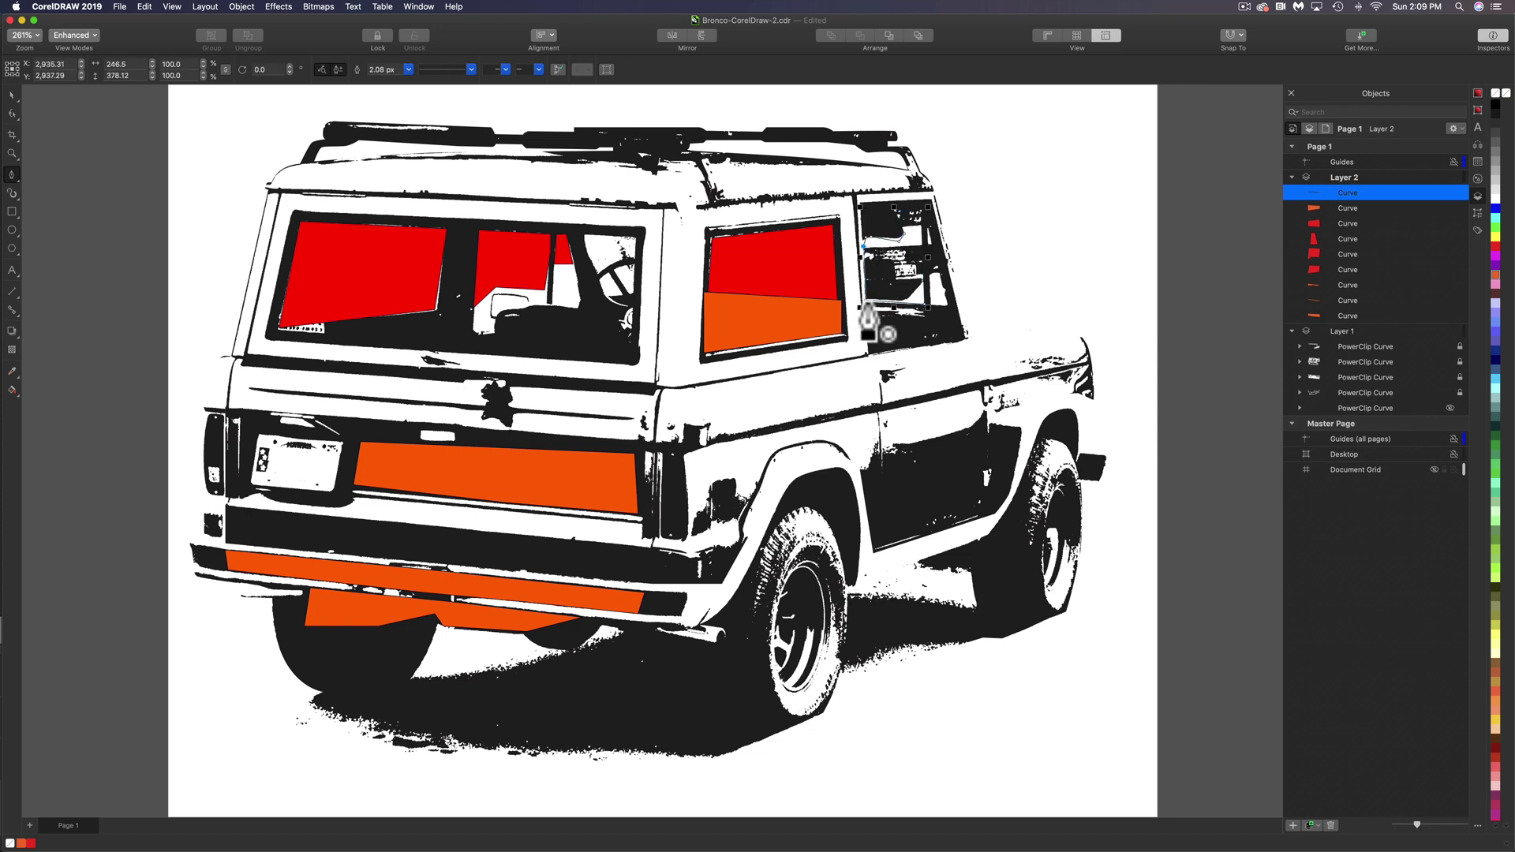
left_click(1183, 423)
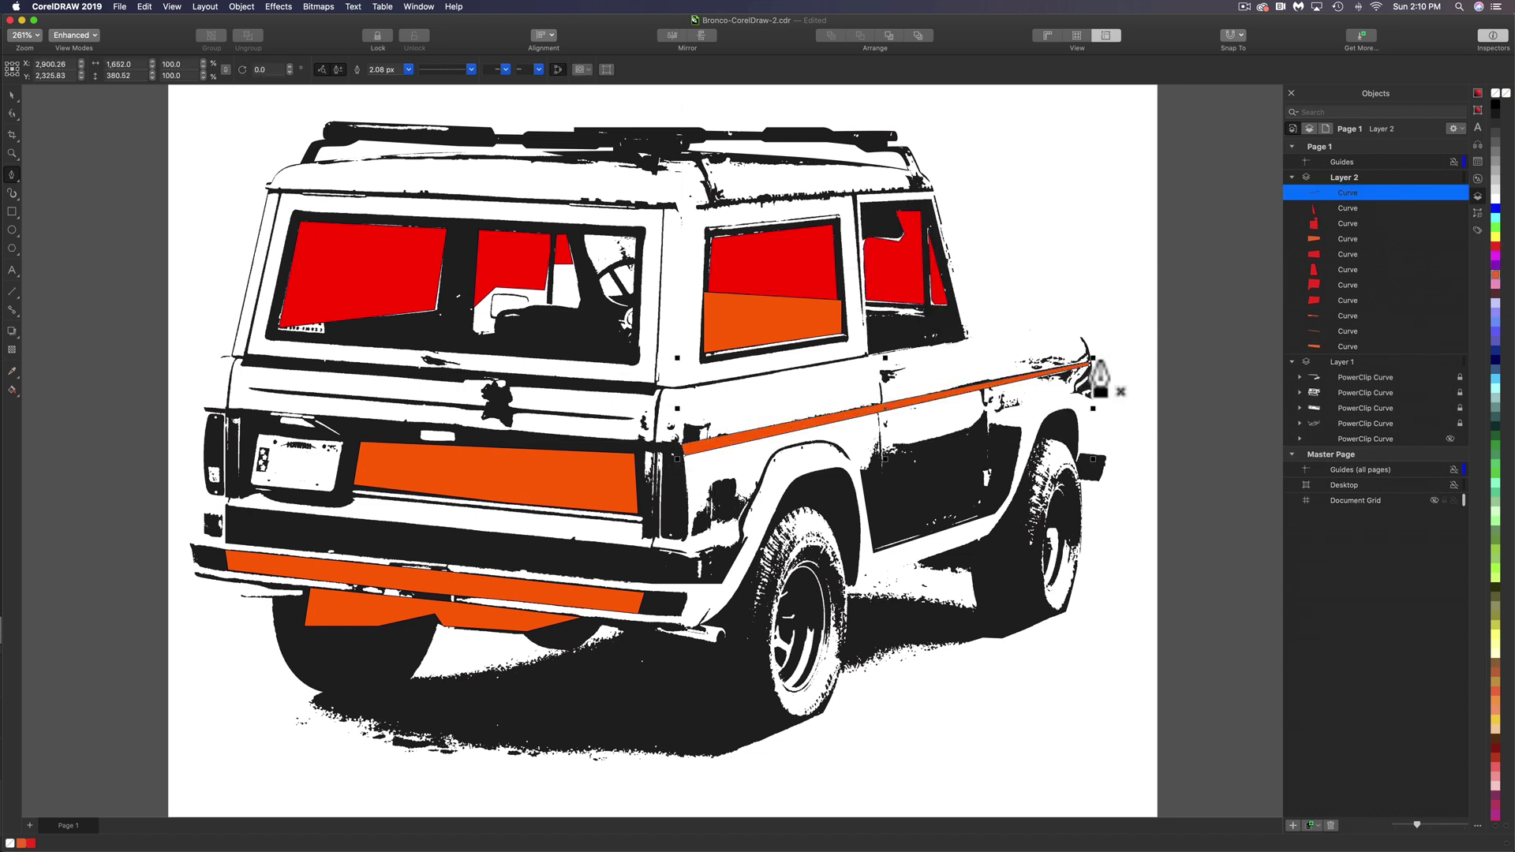
left_click(1495, 246)
Step: Trace the lower side body panel as a closed Pen shape, following the stripe, front fender, sill and rear wheel arch
left_click(688, 464)
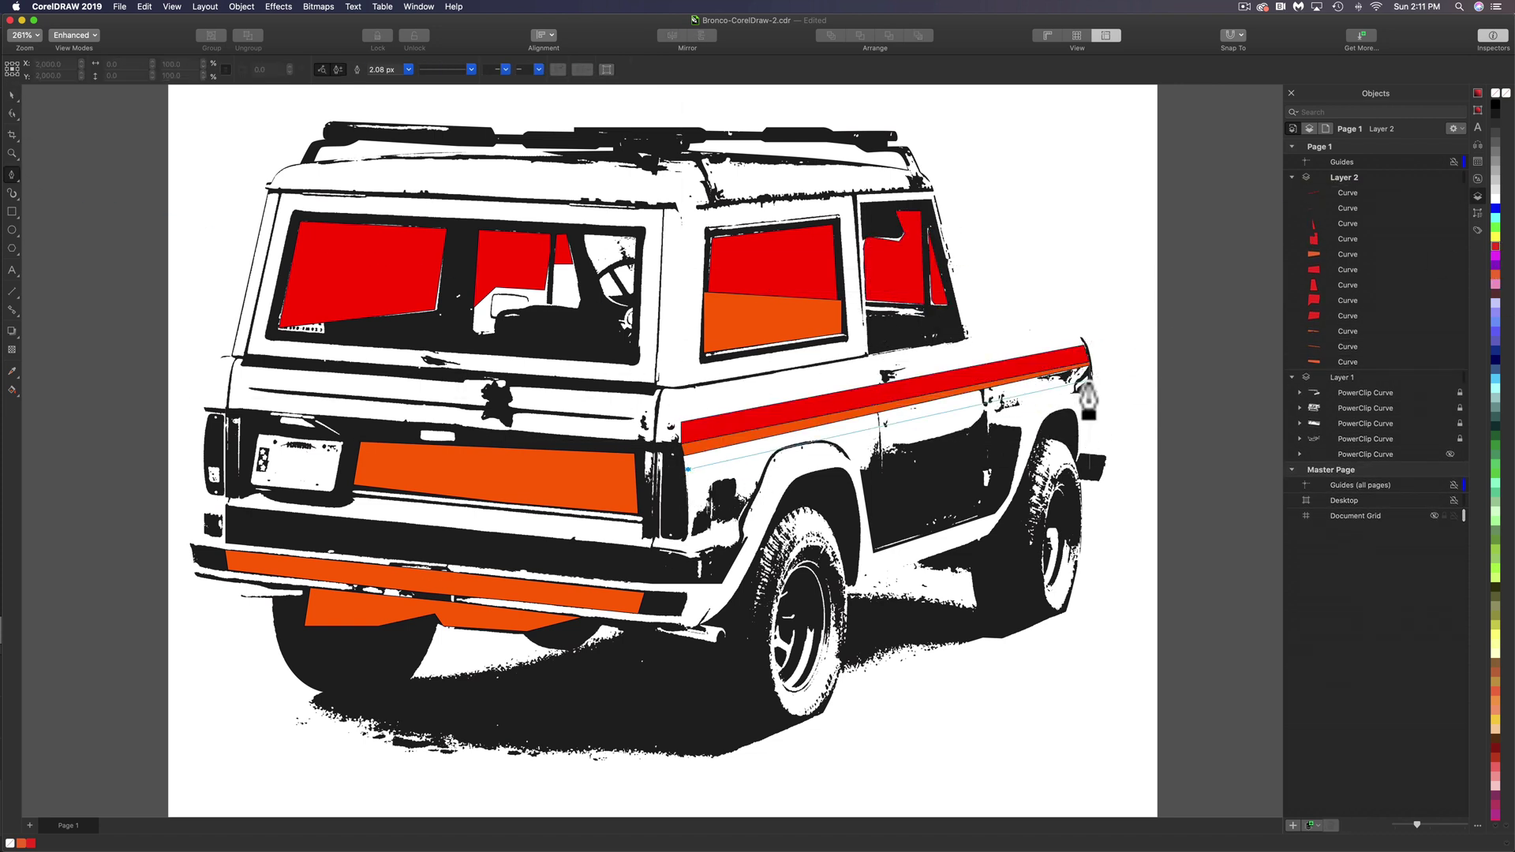
left_click(1091, 379)
left_click(1081, 449)
left_click(1052, 398)
left_click(988, 535)
scroll(988, 535, "up", 1)
left_click(856, 598)
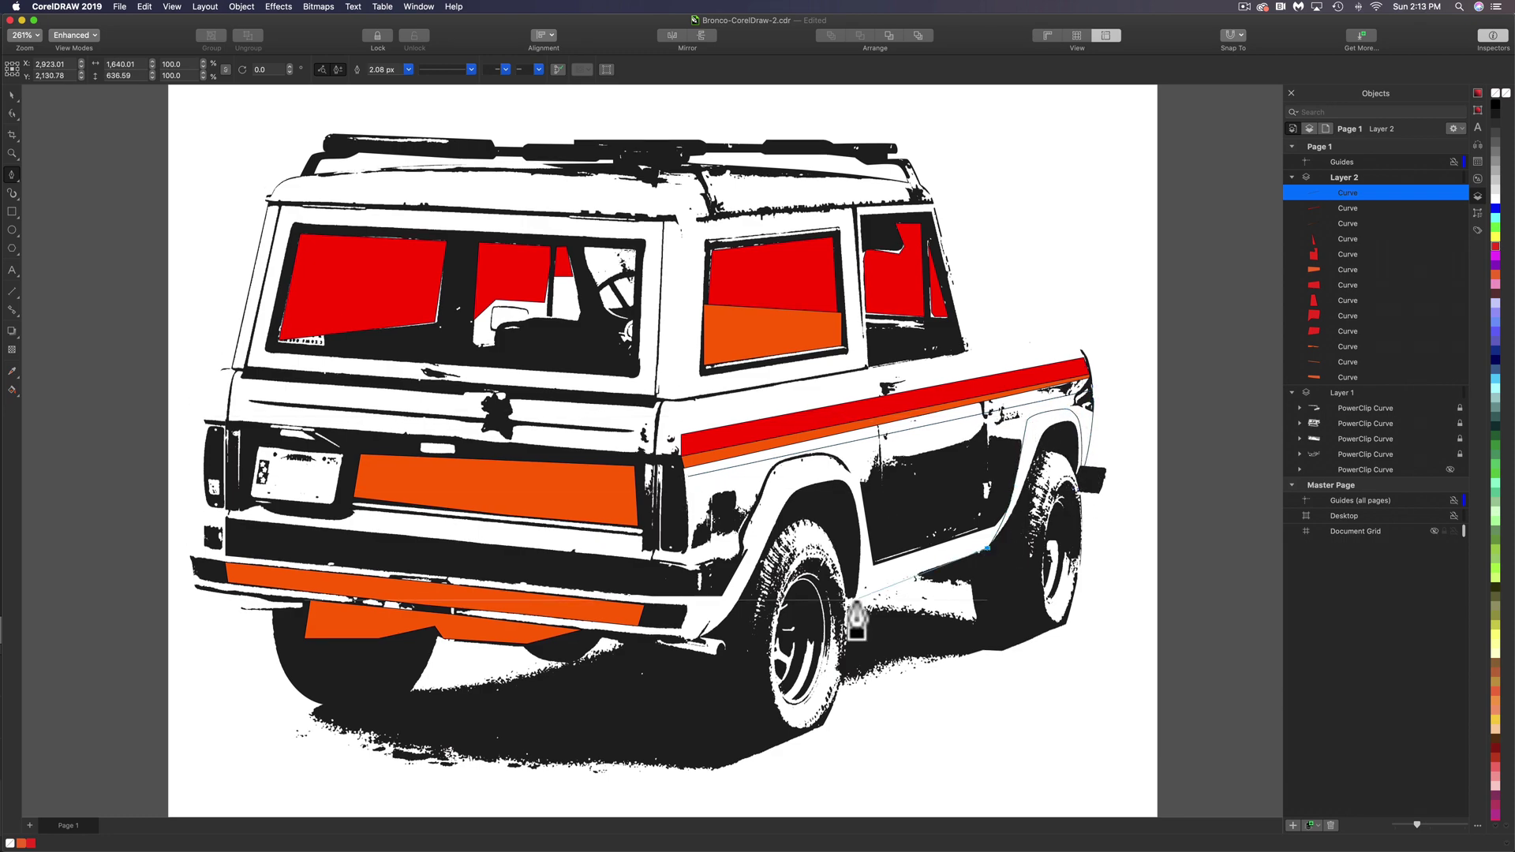
left_click(860, 533)
left_click_drag(827, 459, 809, 452)
left_click(793, 460)
left_click(742, 537)
left_click(687, 553)
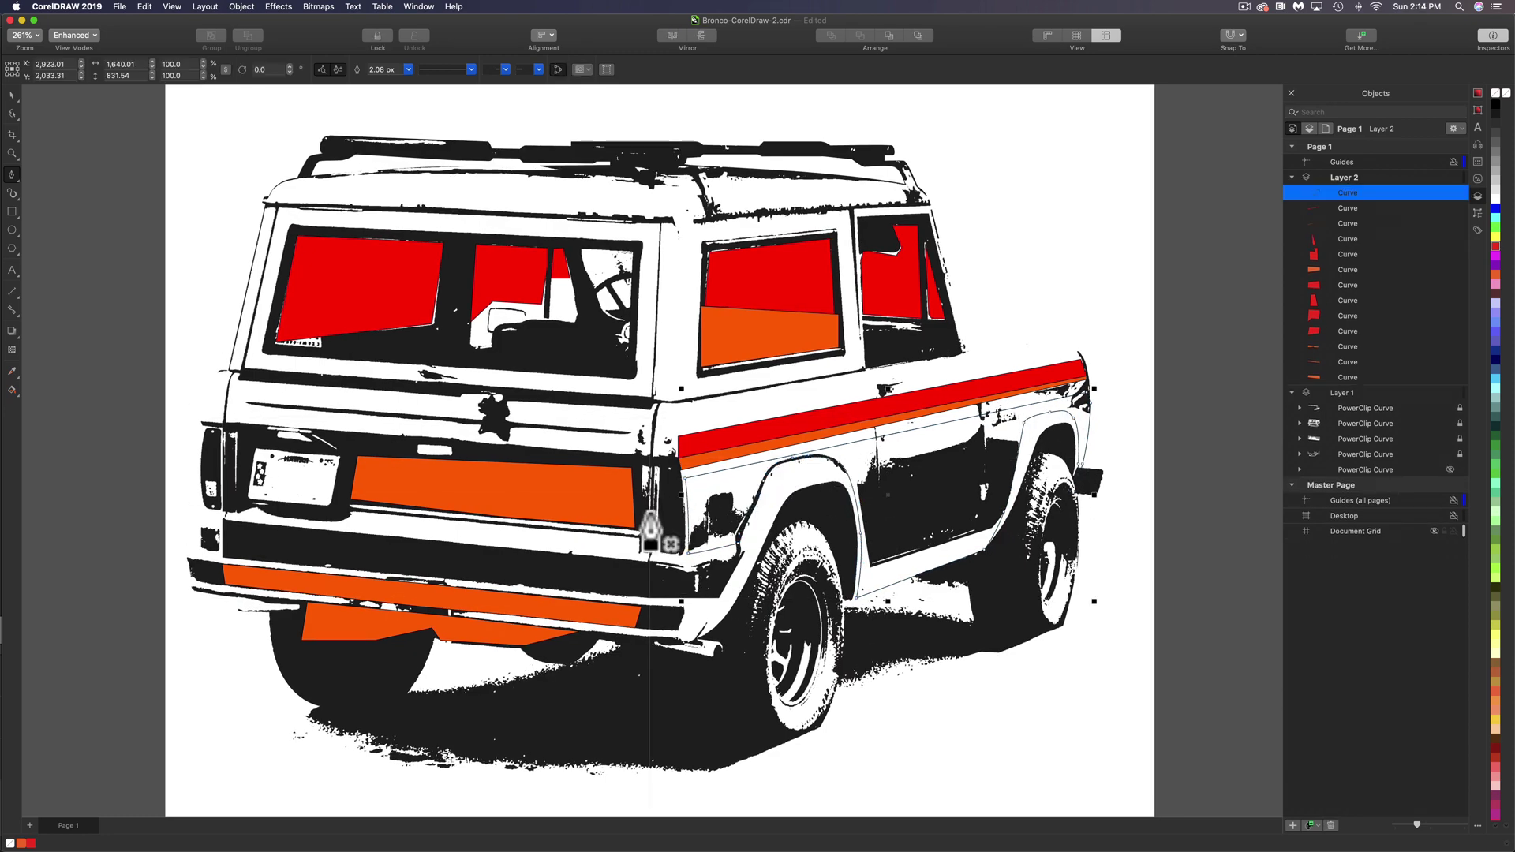
left_click(685, 471)
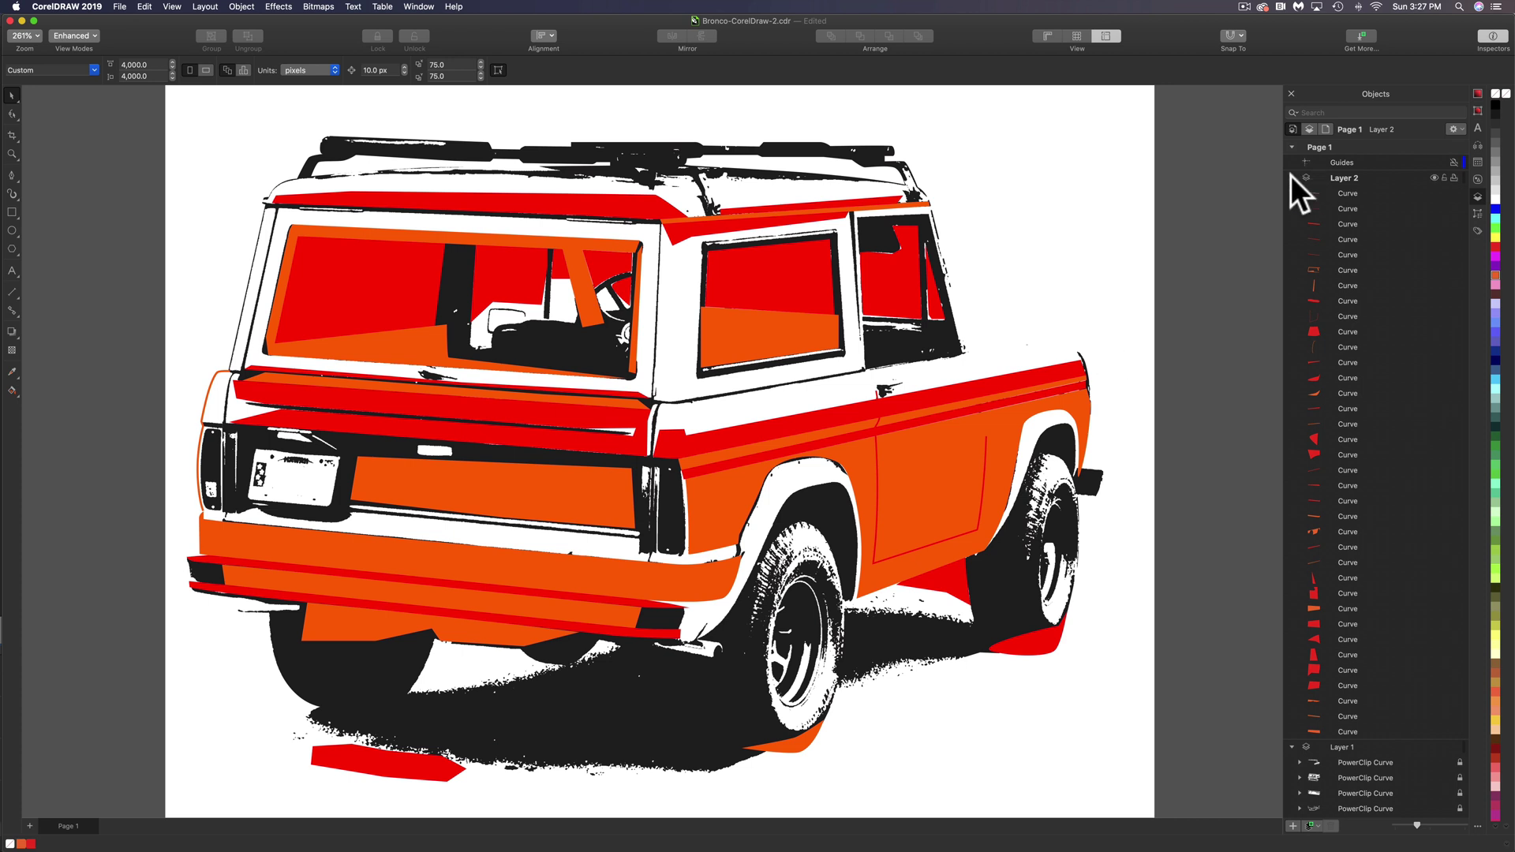
Step: Collapse Layer 2 and make the hidden bottommost PowerClip curve in Layer 1 visible
left_click(1292, 177)
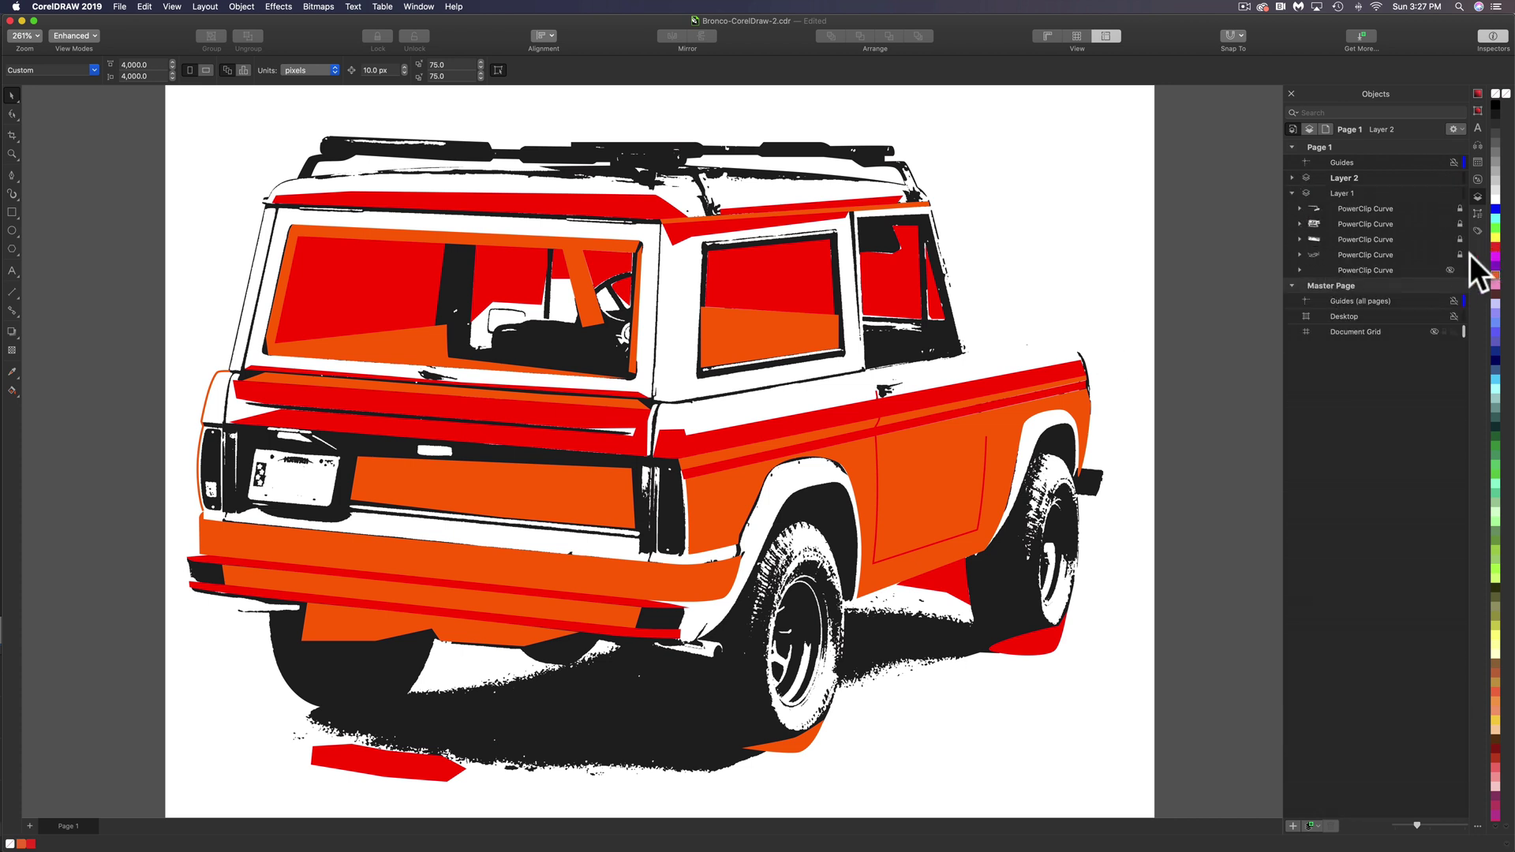
left_click(1452, 270)
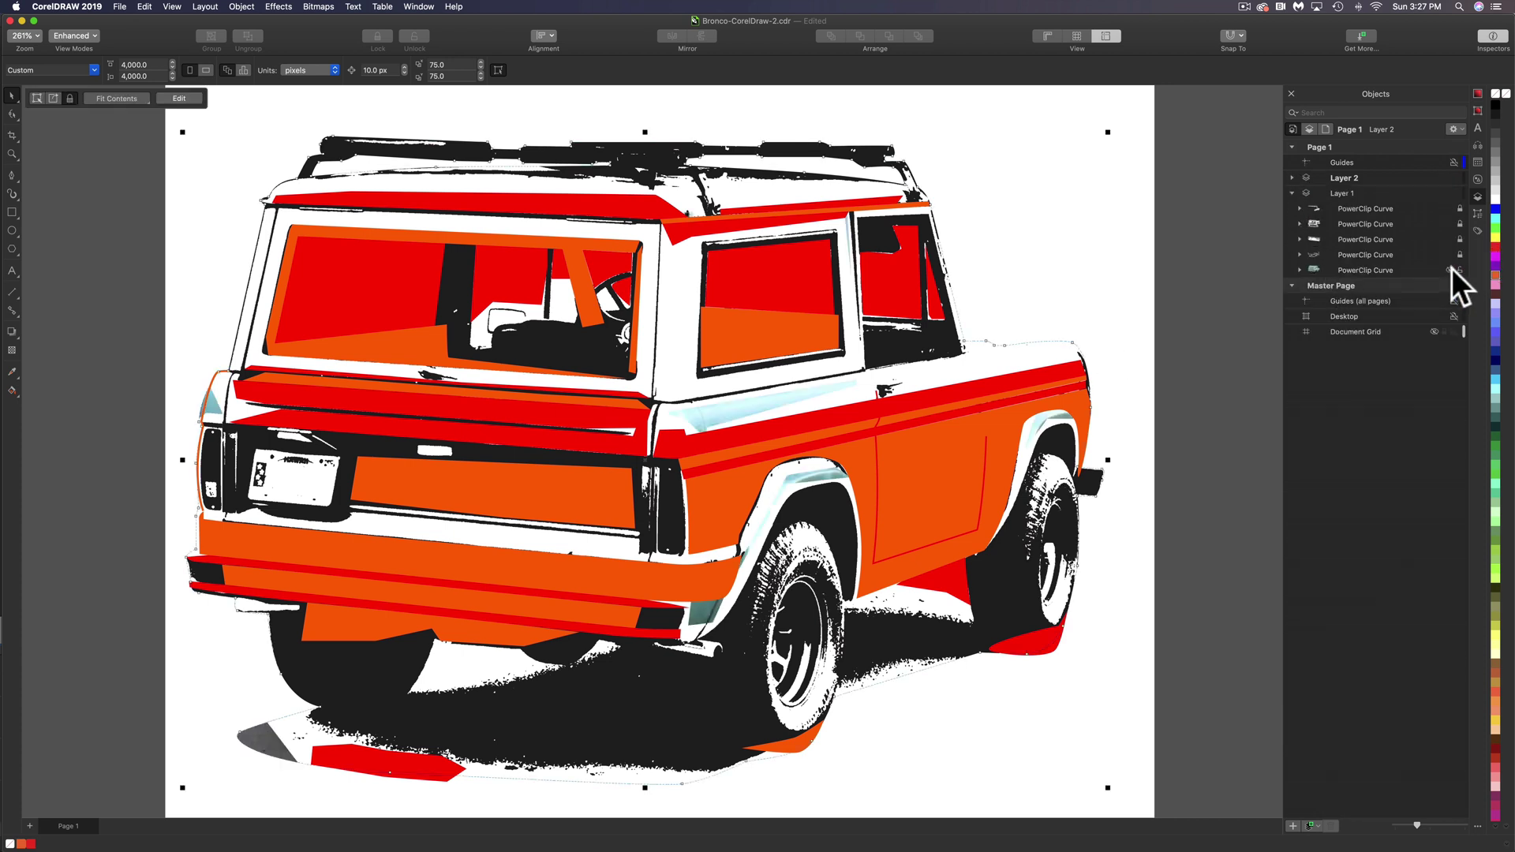
Step: Hide the topmost PowerClip curve in Layer 1, and expand Layer 2 and make it the active layer
left_click(1450, 208)
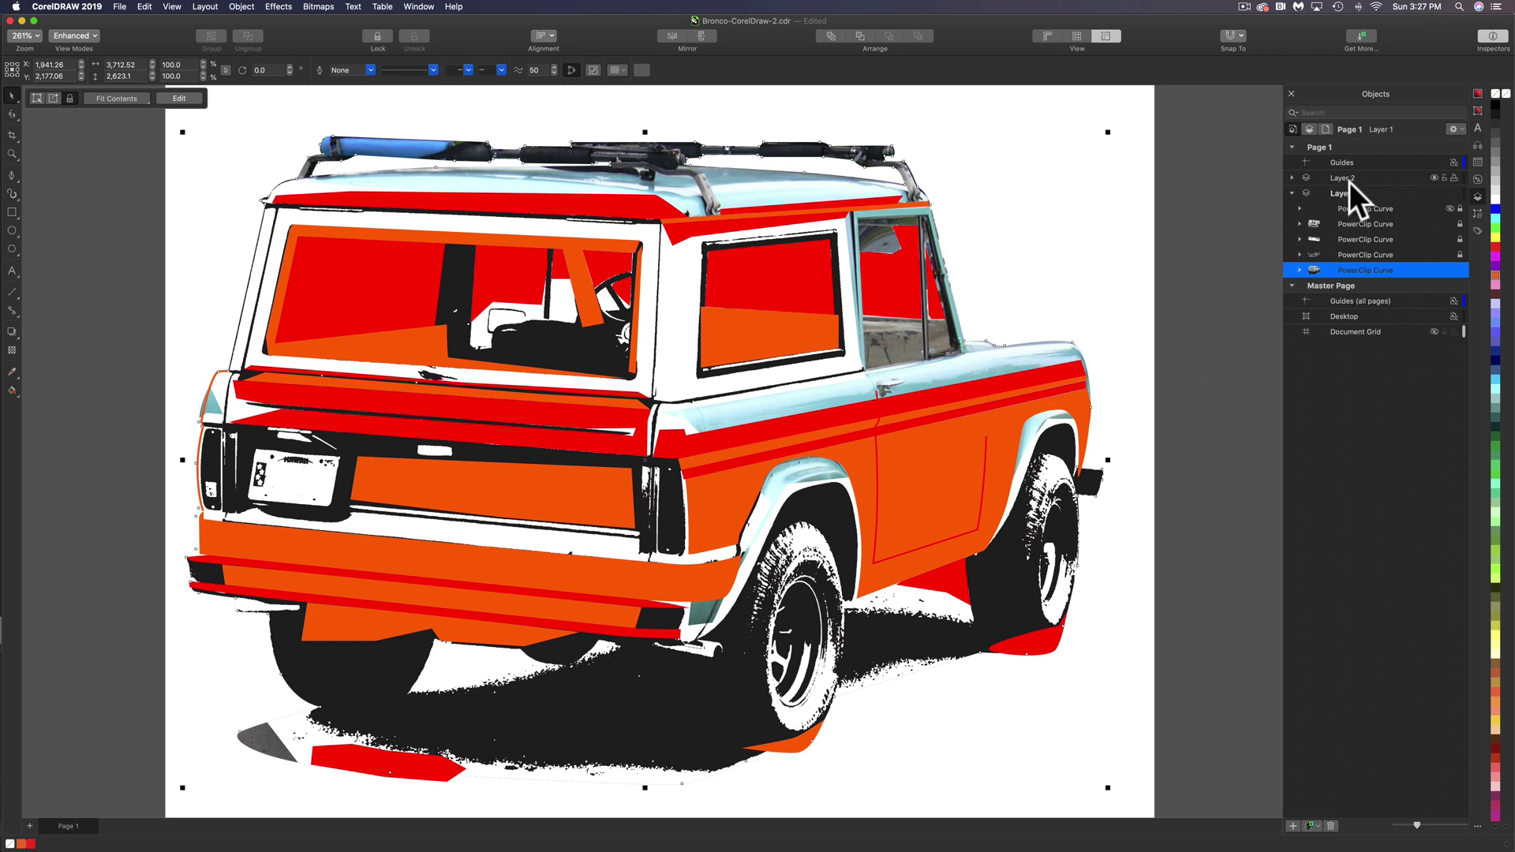
left_click(1292, 177)
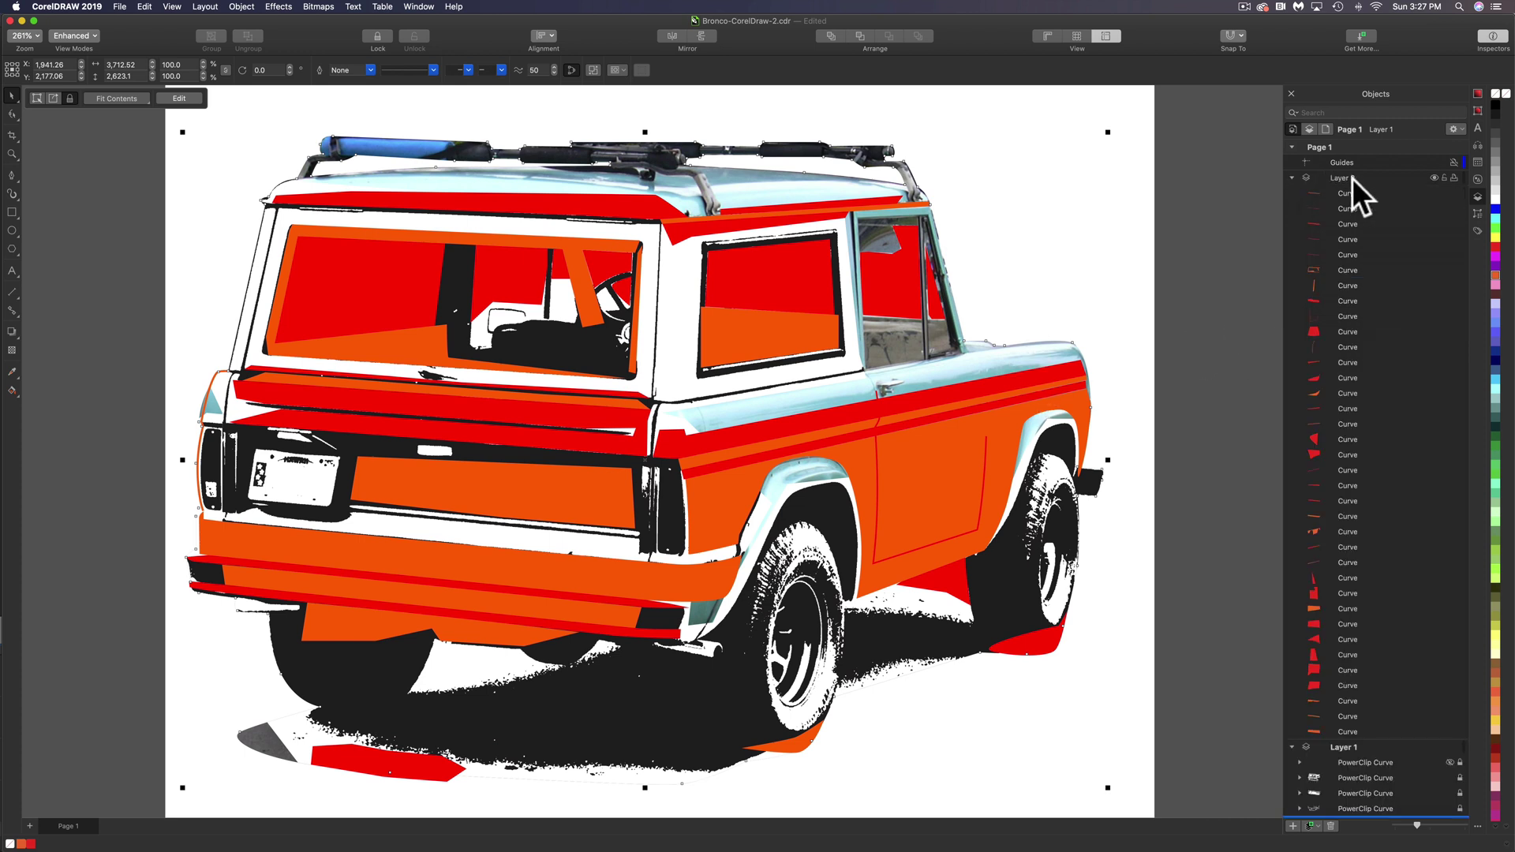
left_click(1349, 177)
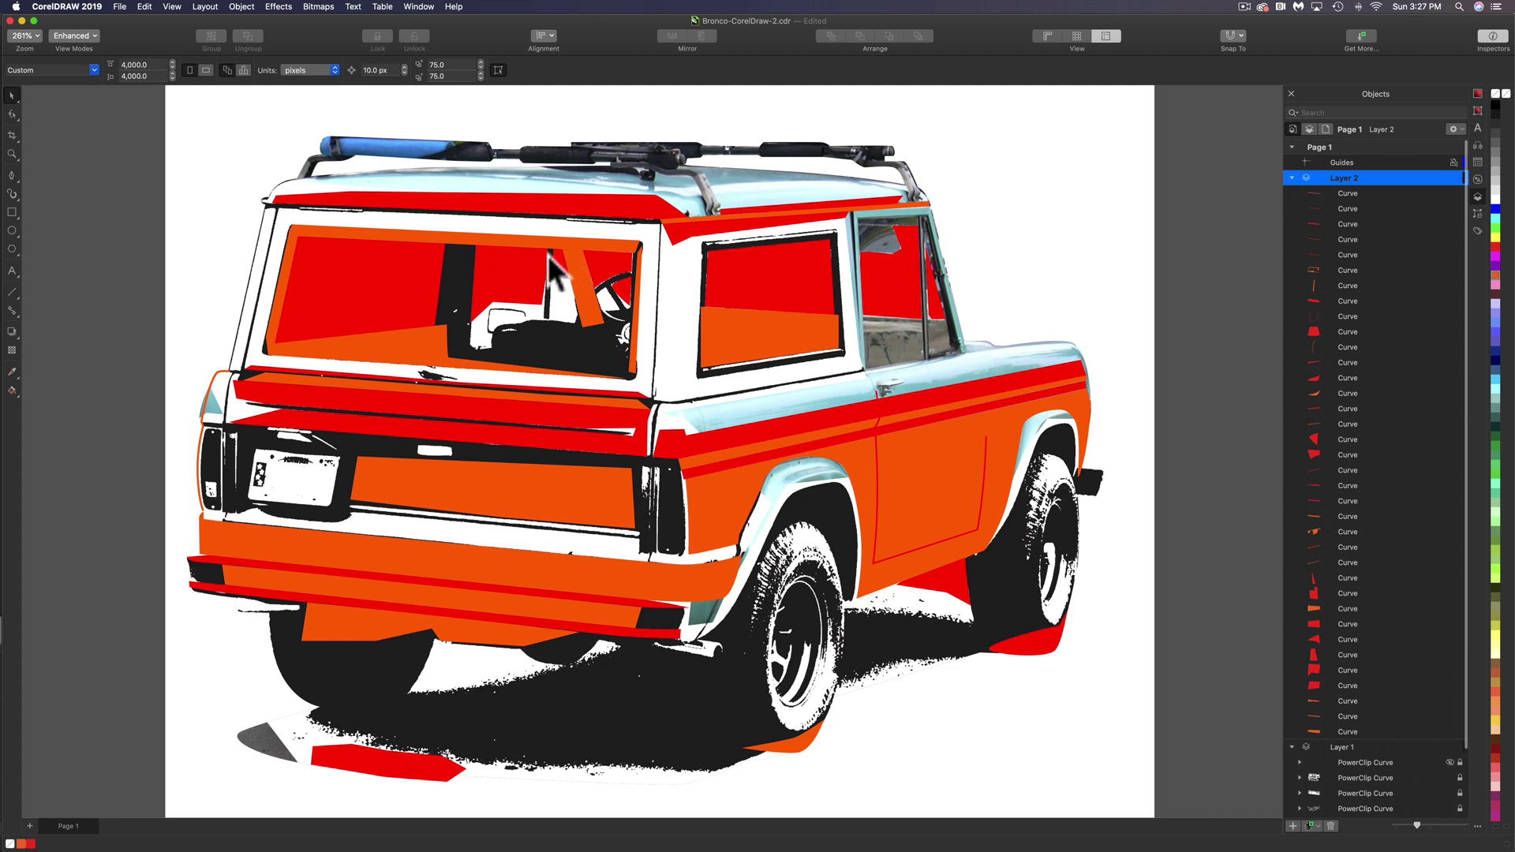
Step: Trace the rear roof edge as a Pen curve from the upper body corner up along the roofline, and reshape its corner
left_click(11, 175)
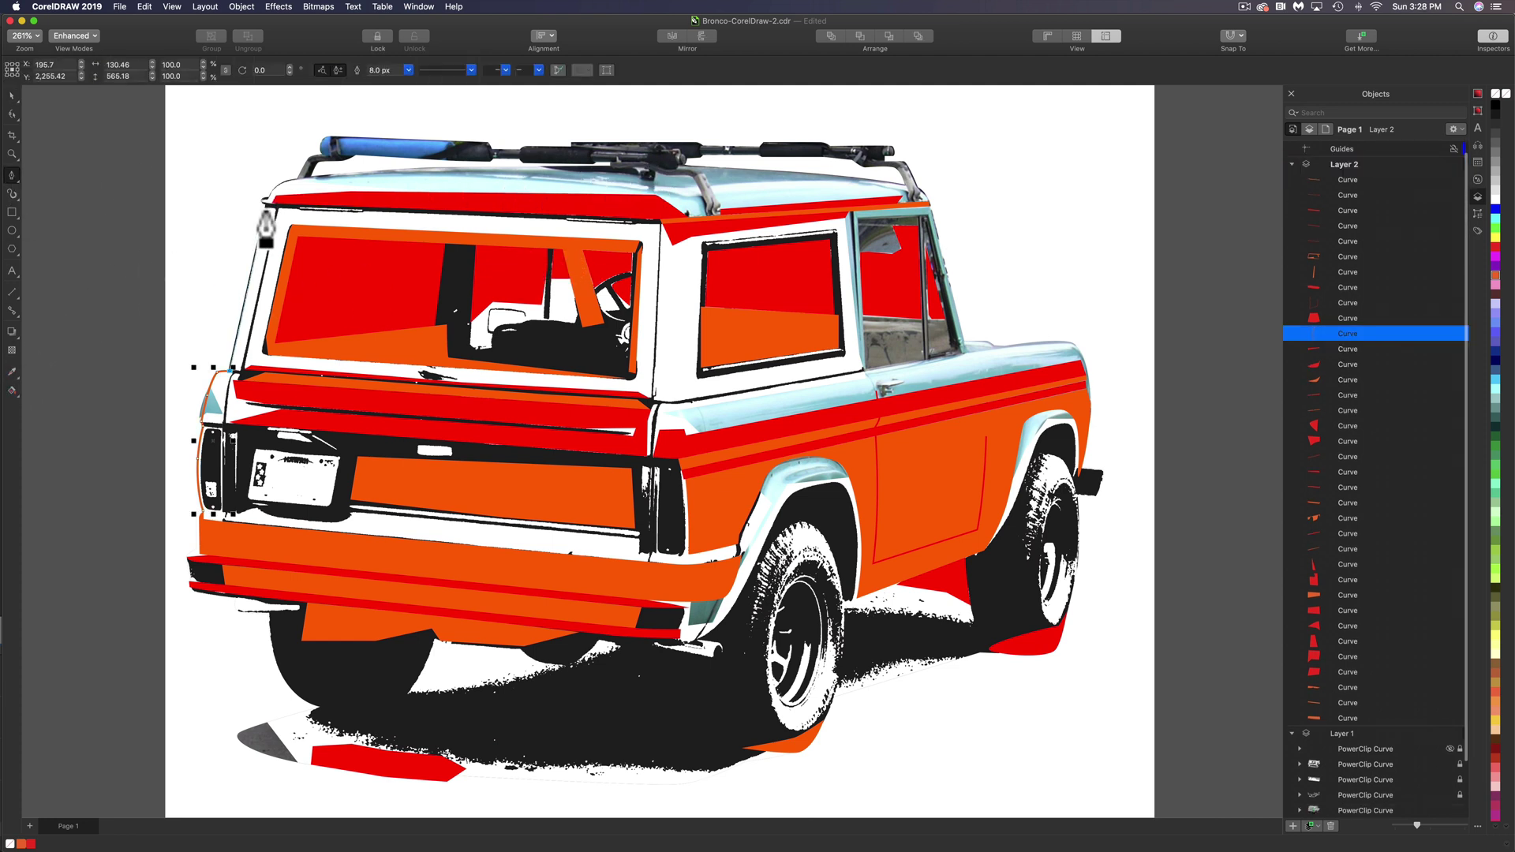
left_click(265, 203)
left_click(303, 176)
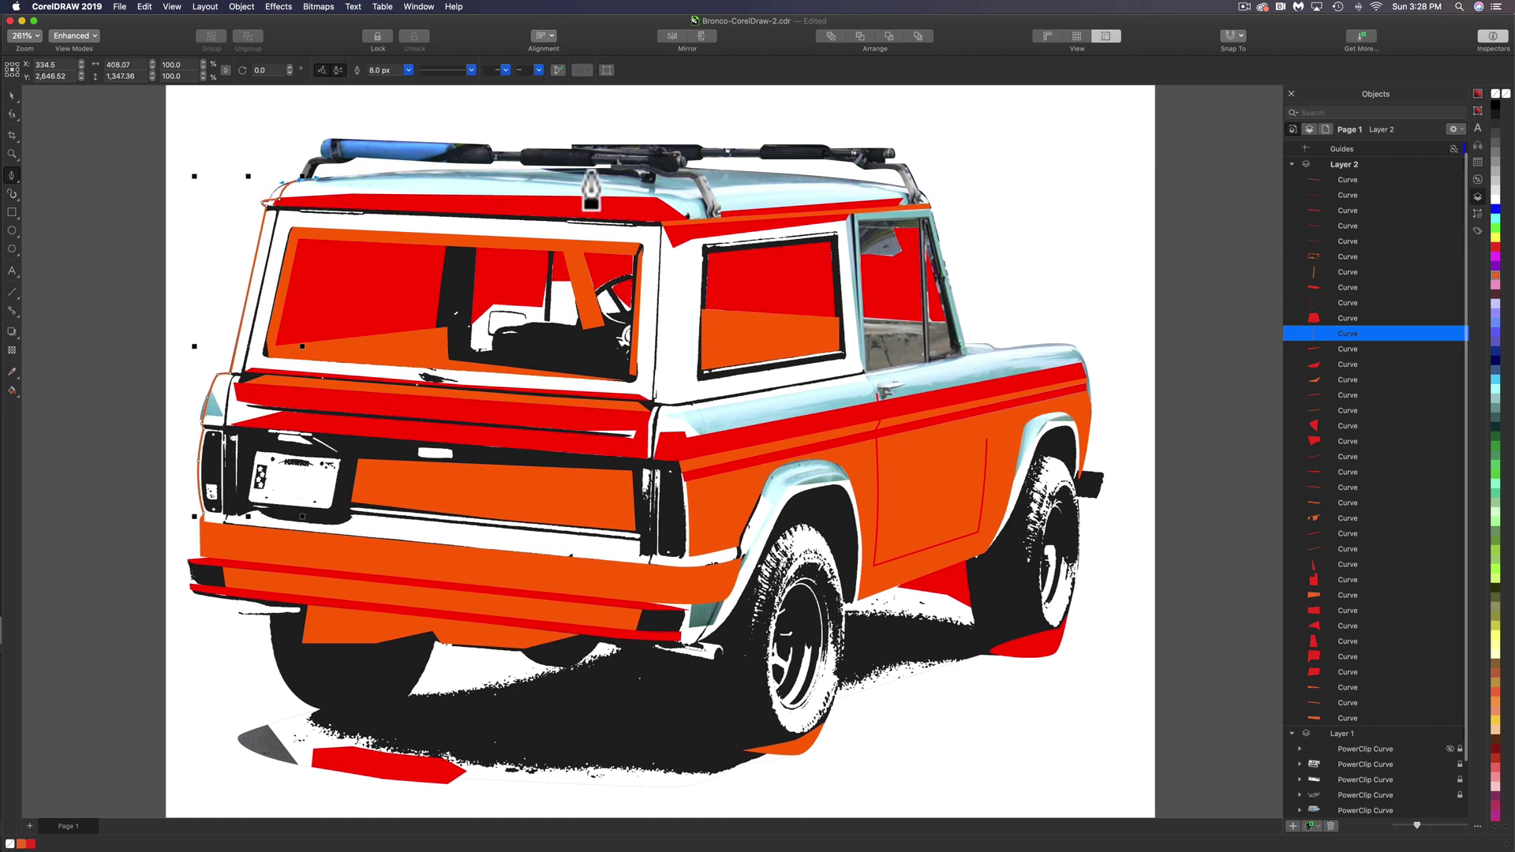
left_click(11, 112)
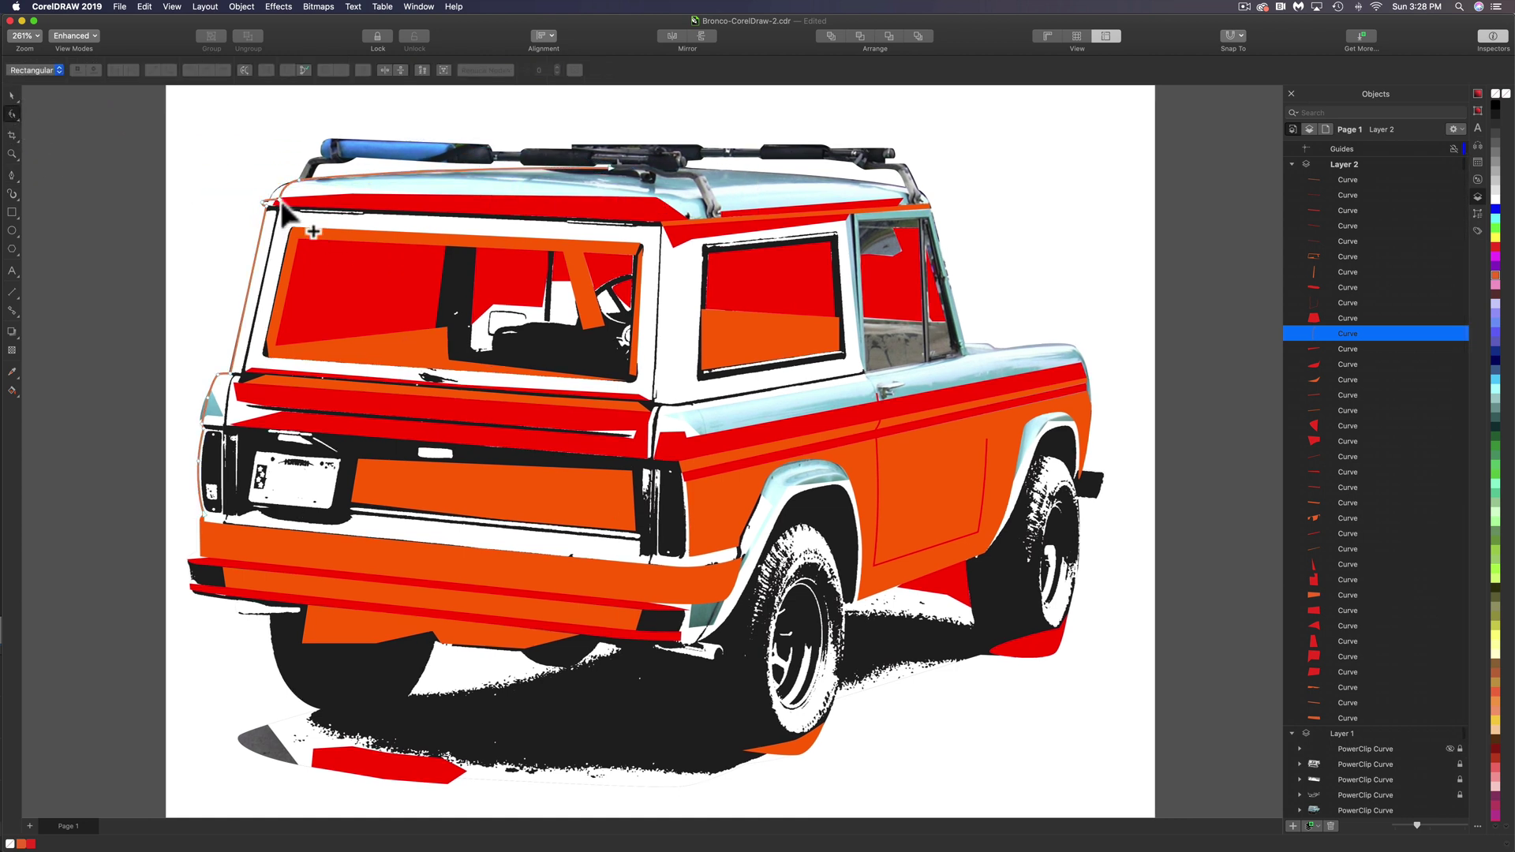
left_click_drag(272, 202, 269, 180)
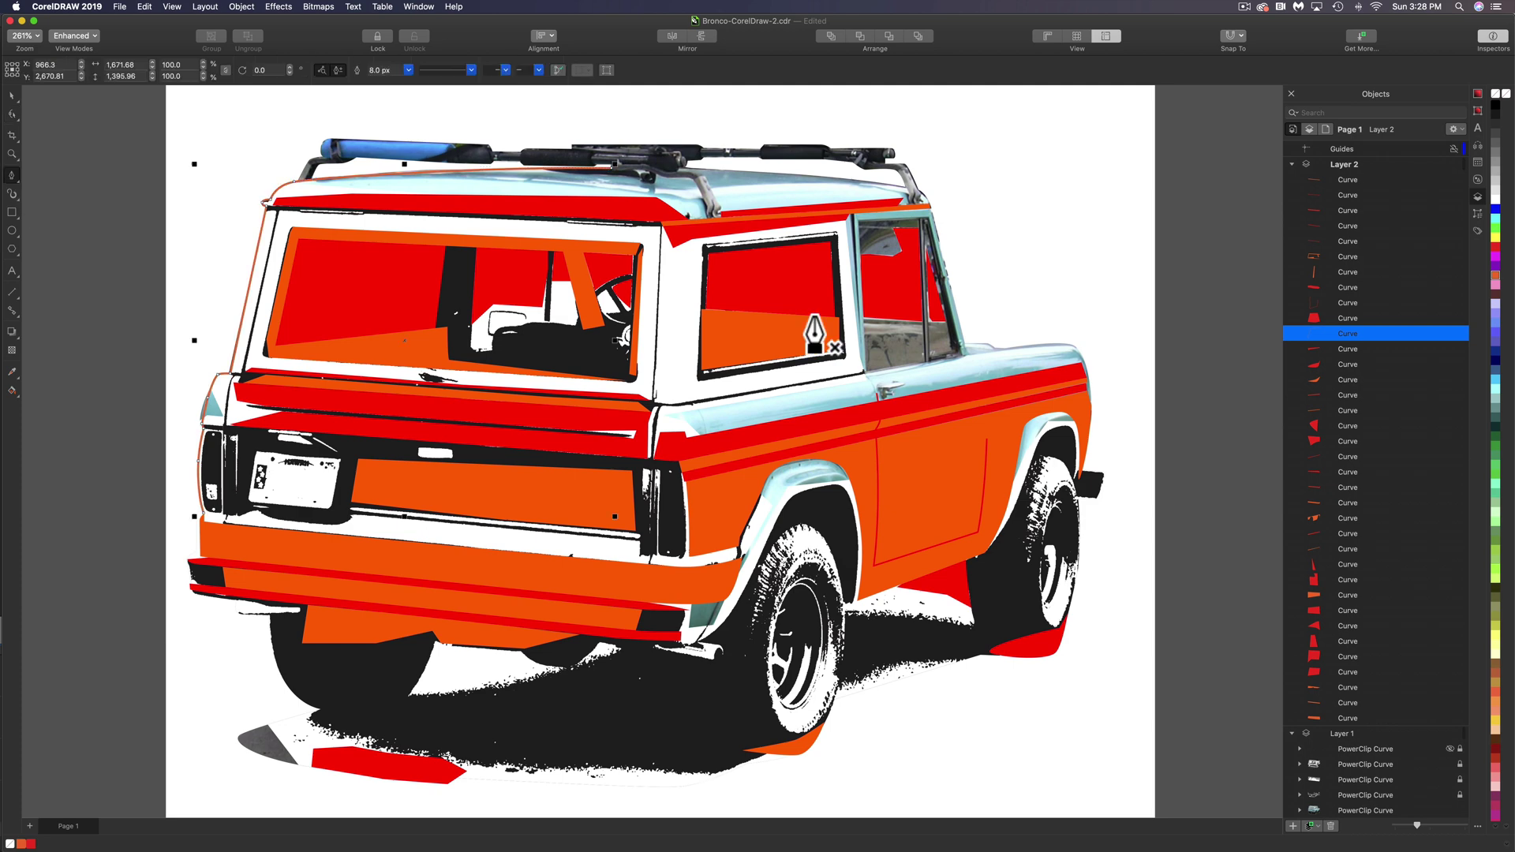
Step: Trace the windshield pillar, cowl, hood and front fender edge as one continuous Pen curve
left_click(932, 209)
left_click(965, 343)
left_click(989, 344)
scroll(1004, 348, "up", 3)
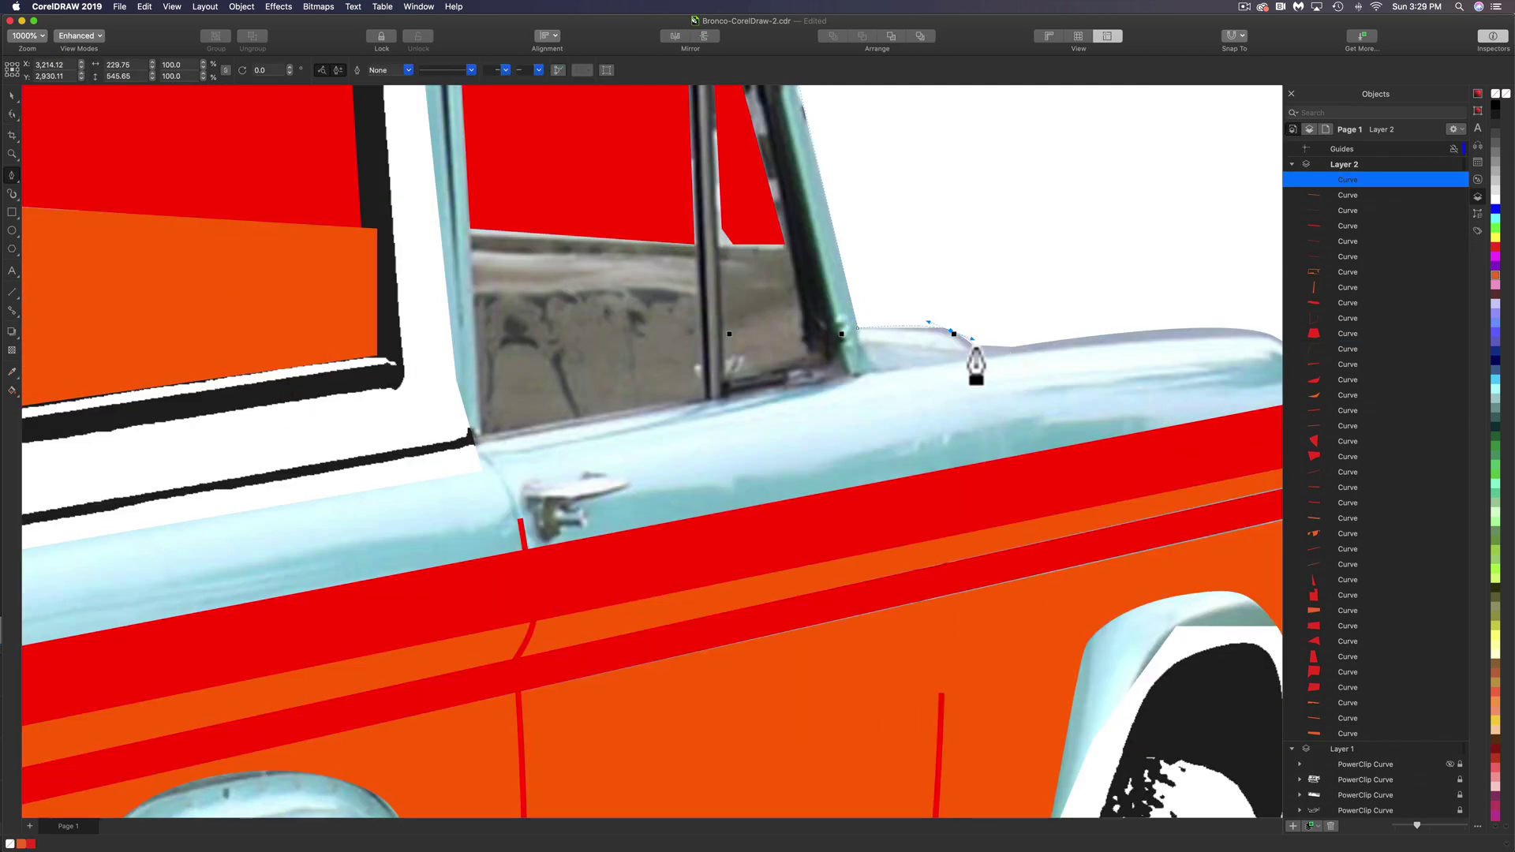
left_click(972, 344)
left_click(1013, 347)
scroll(1018, 347, "right", 2)
left_click(1166, 341)
left_click_drag(1220, 448, 1228, 493)
scroll(1228, 521, "up", 1)
left_click_drag(1230, 640, 1223, 679)
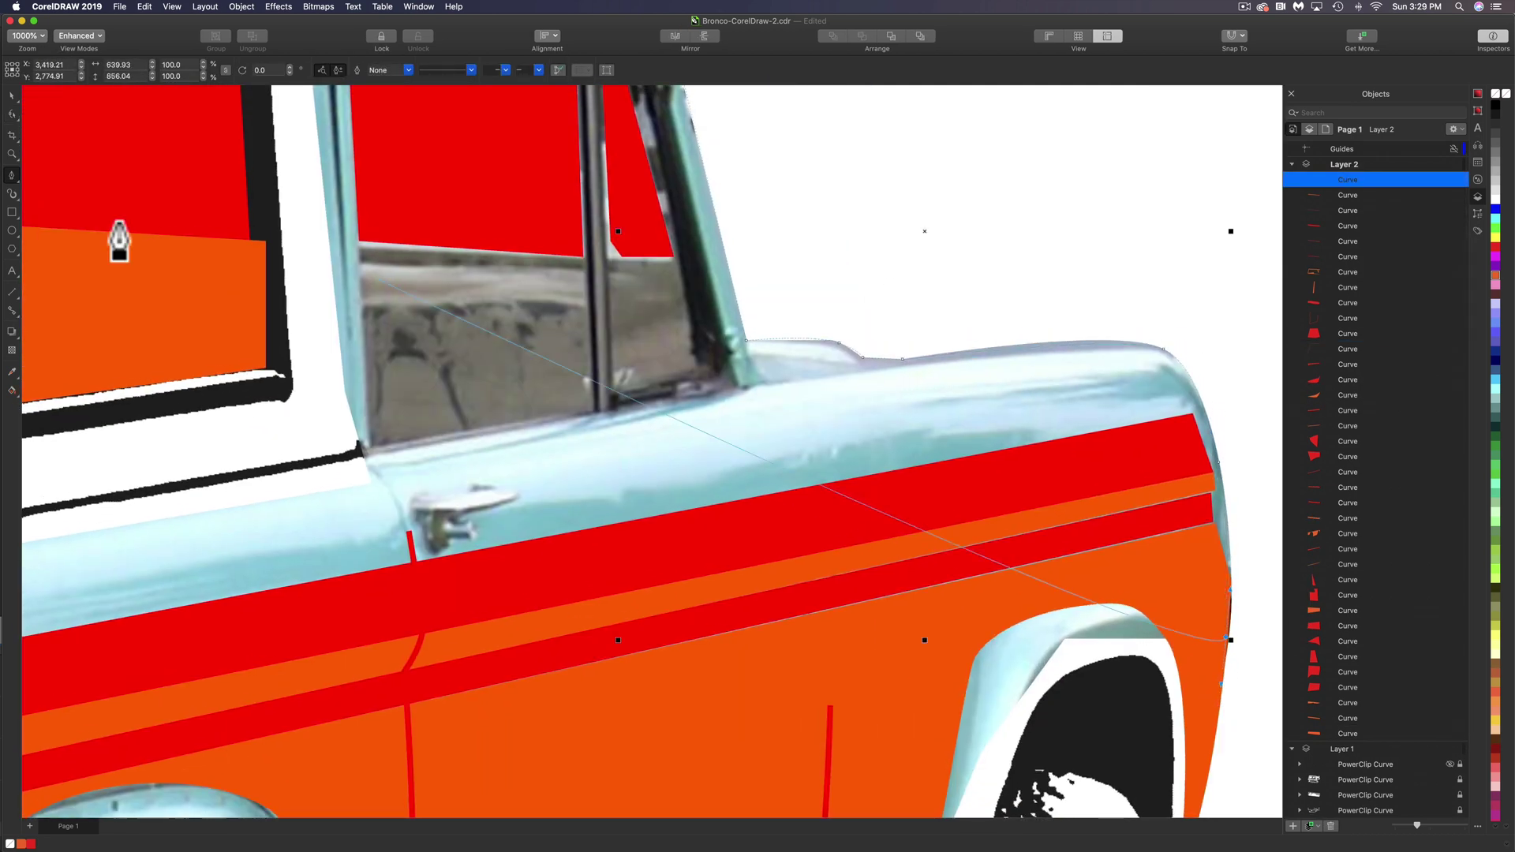
Step: Give the hood and front fender curve an orange outline and set its outline width from the presets
left_click(12, 96)
right_click(1496, 276)
left_click(370, 70)
left_click(337, 122)
Step: Select the orange shapes on the rear window, tailgate, bumper, body side, side window and roof edge, and fill them black
scroll(1015, 344, "down", 2)
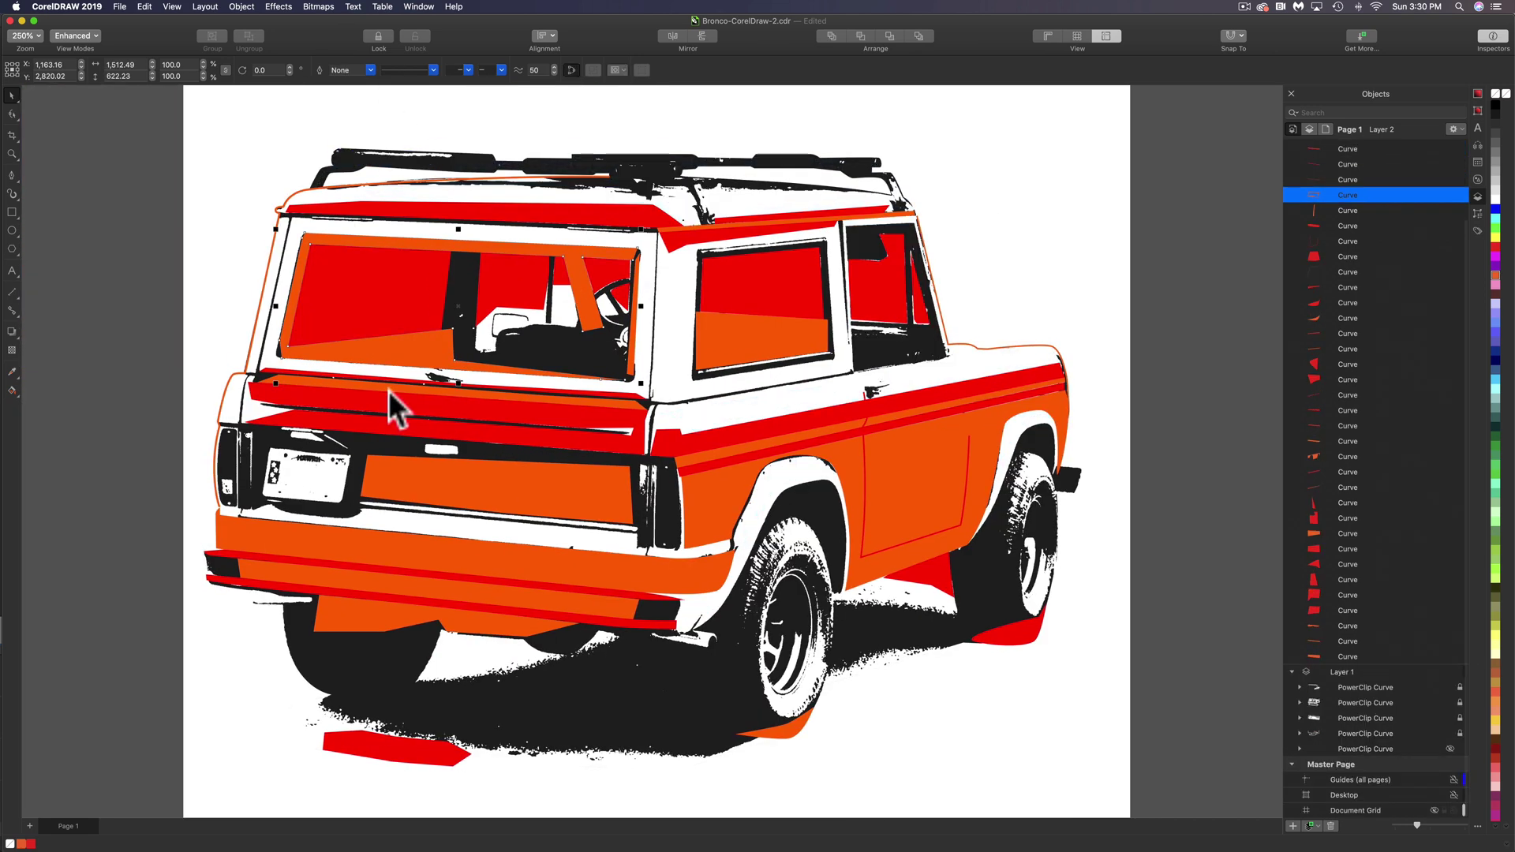
left_click(388, 390, "shift")
left_click(427, 486, "shift")
left_click(429, 552, "shift")
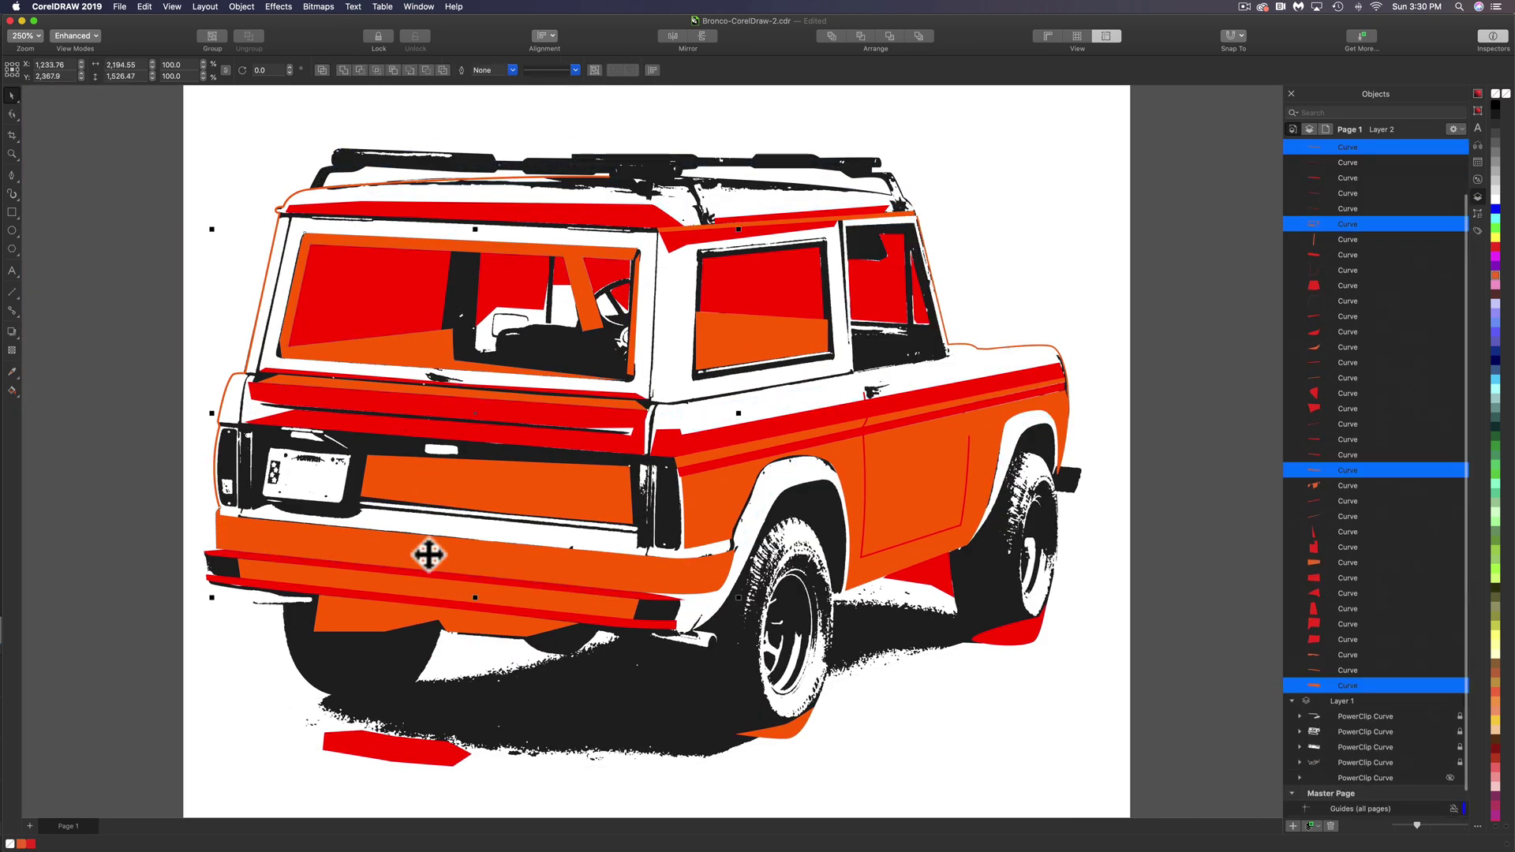
left_click(398, 584, "shift")
left_click(390, 617, "shift")
left_click(699, 488, "shift")
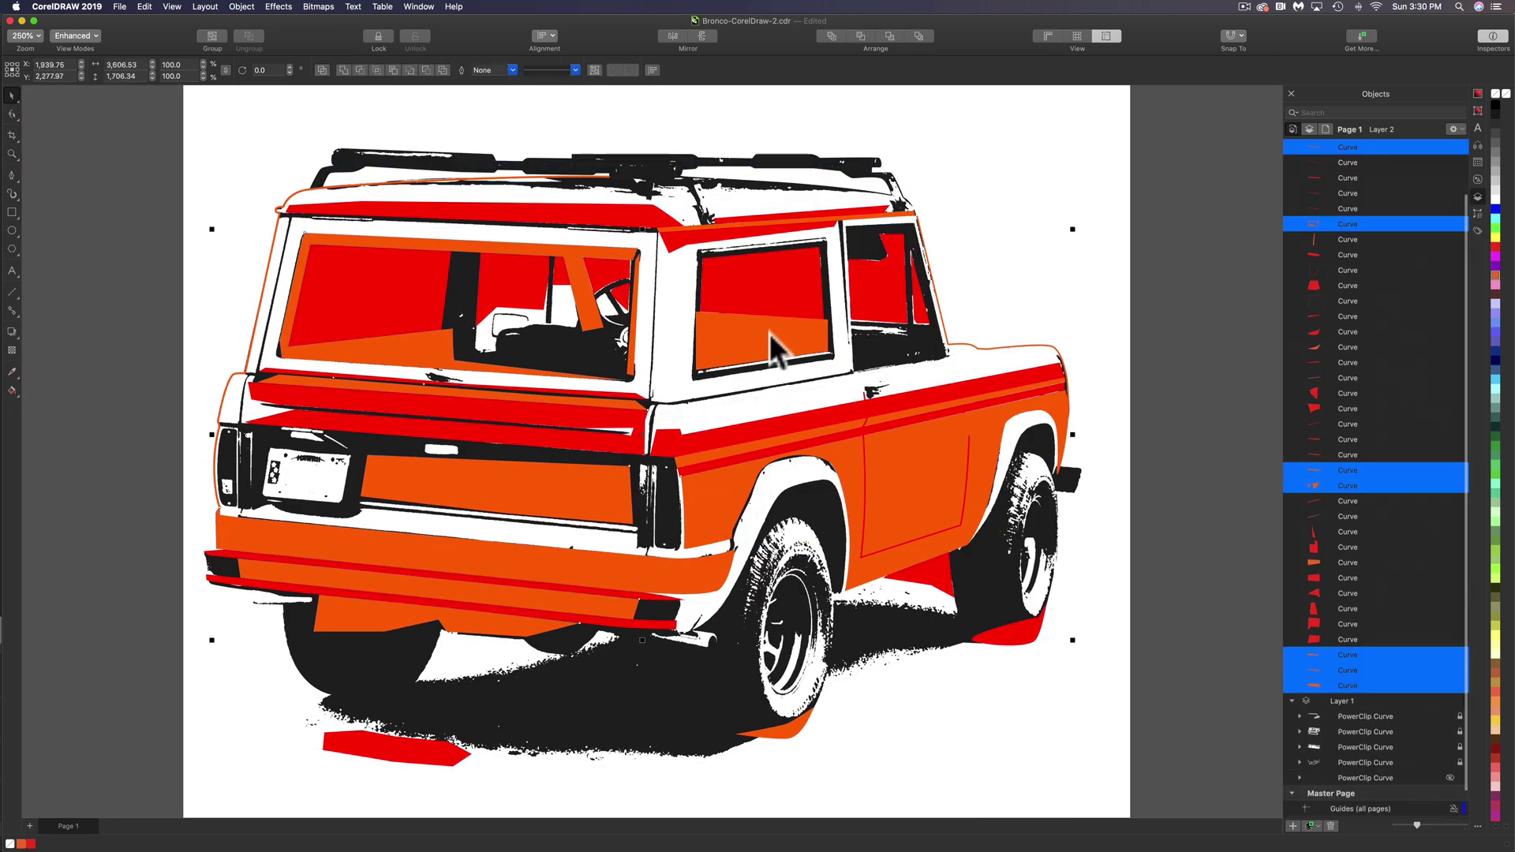
left_click(773, 341, "shift")
left_click(756, 222, "shift")
left_click(1347, 239, "super")
left_click(1348, 516, "super")
left_click(1495, 114)
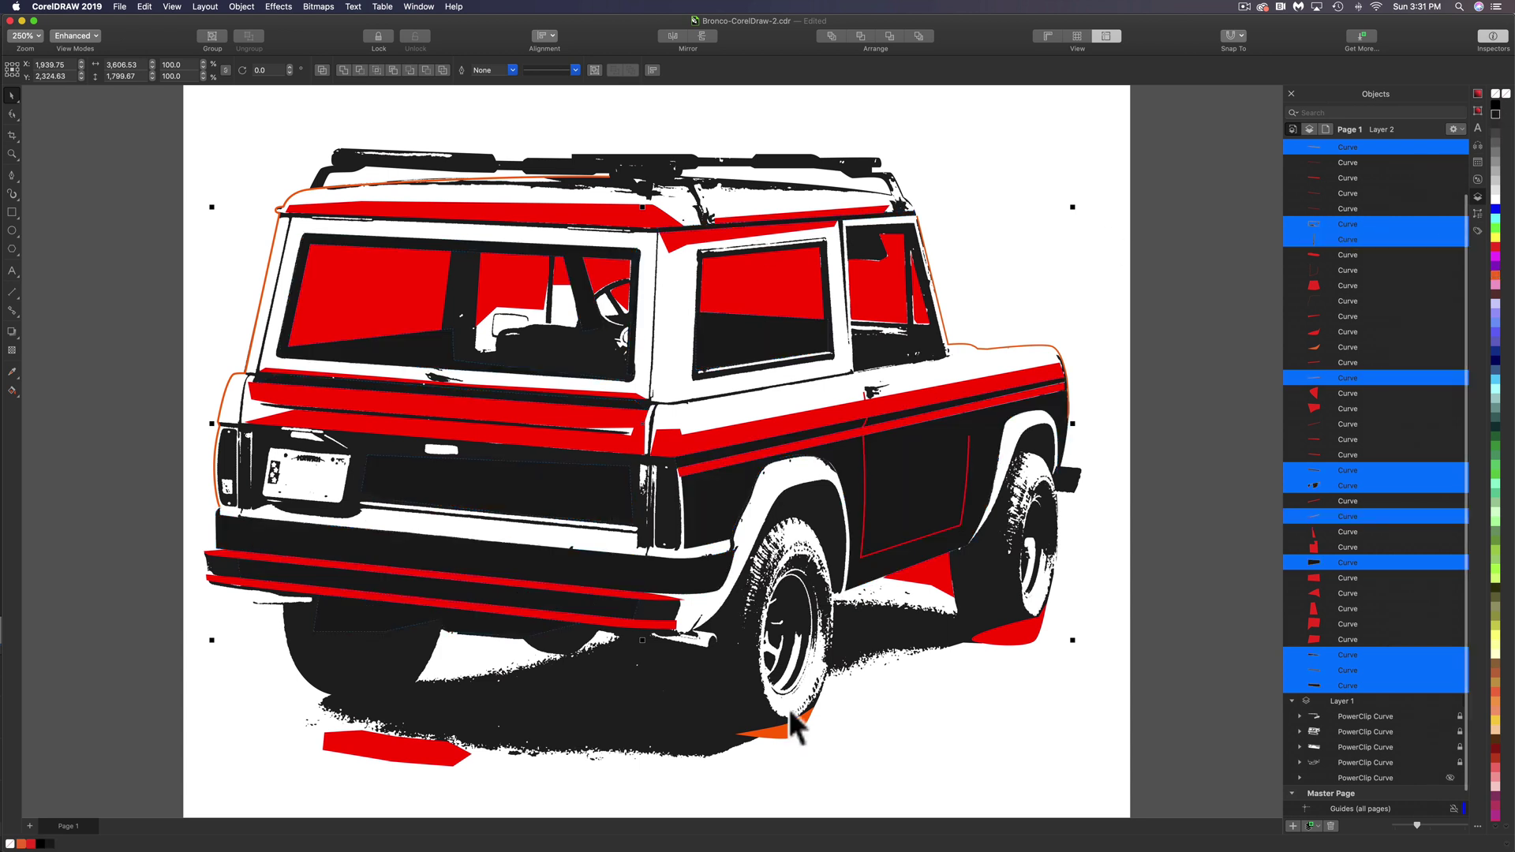
Step: Fill the two coloured shapes beneath the rear and front tyres with black
left_click(788, 708)
left_click(1010, 631, "shift")
left_click(1495, 114)
left_click(1207, 221)
Step: Set the outlines of the roof edge curve and the hood and fender curve to black
left_click(293, 196)
right_click(1496, 114)
left_click(1001, 348)
right_click(1495, 115)
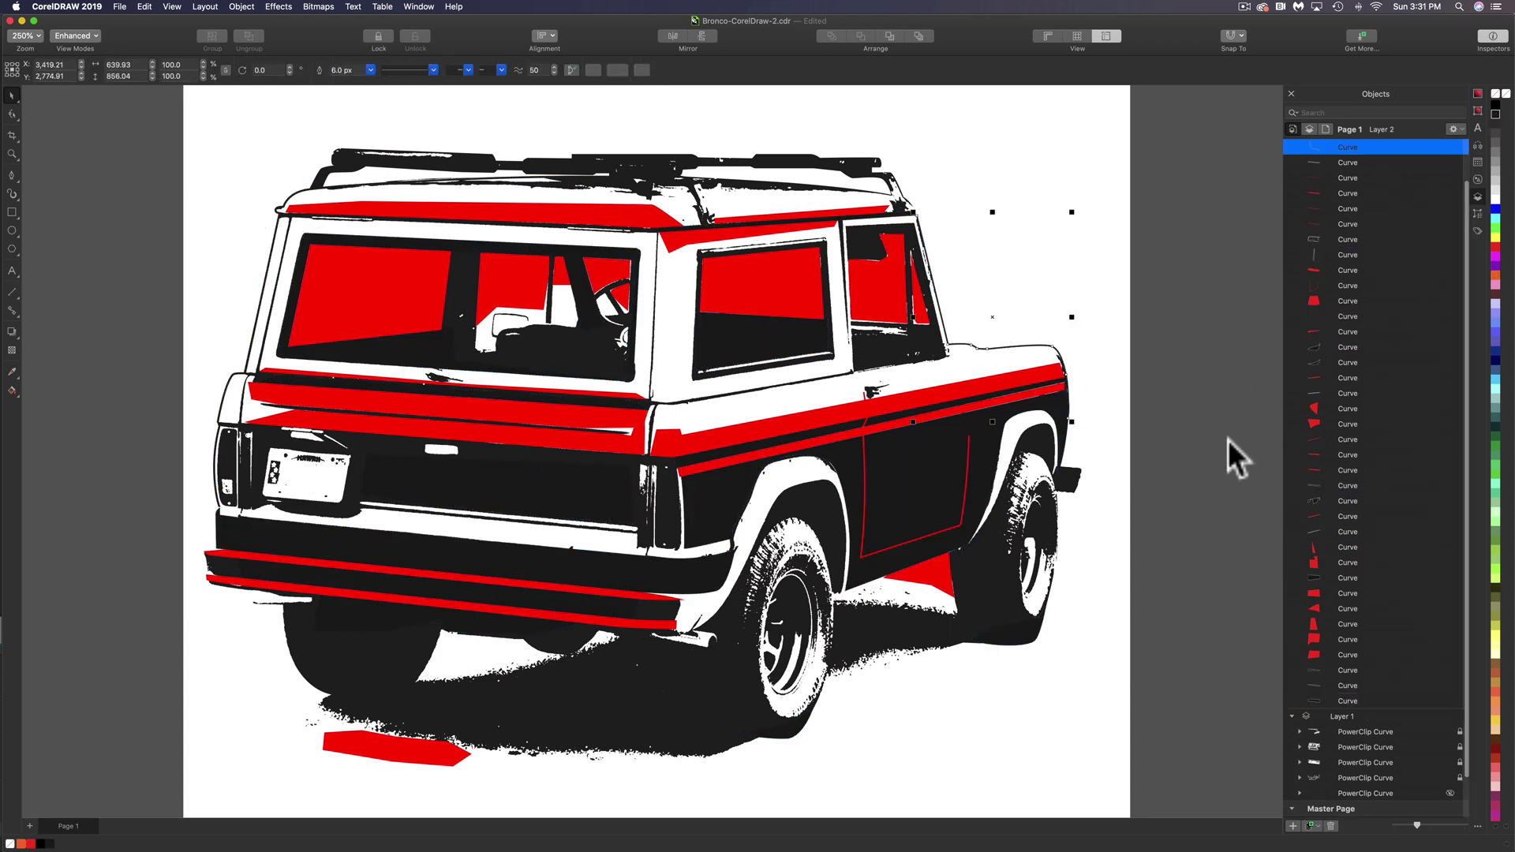
left_click(1228, 439)
Step: Select the red shapes on the ground, bumper, tailgate, roof, windows and body side, and fill them white
left_click(410, 750)
left_click(447, 604, "shift")
left_click(445, 578, "shift")
left_click(426, 426, "shift")
left_click(410, 211, "shift")
left_click(509, 280, "shift")
left_click(561, 268, "shift")
left_click(606, 269, "shift")
left_click(620, 295, "shift")
left_click(680, 241, "shift")
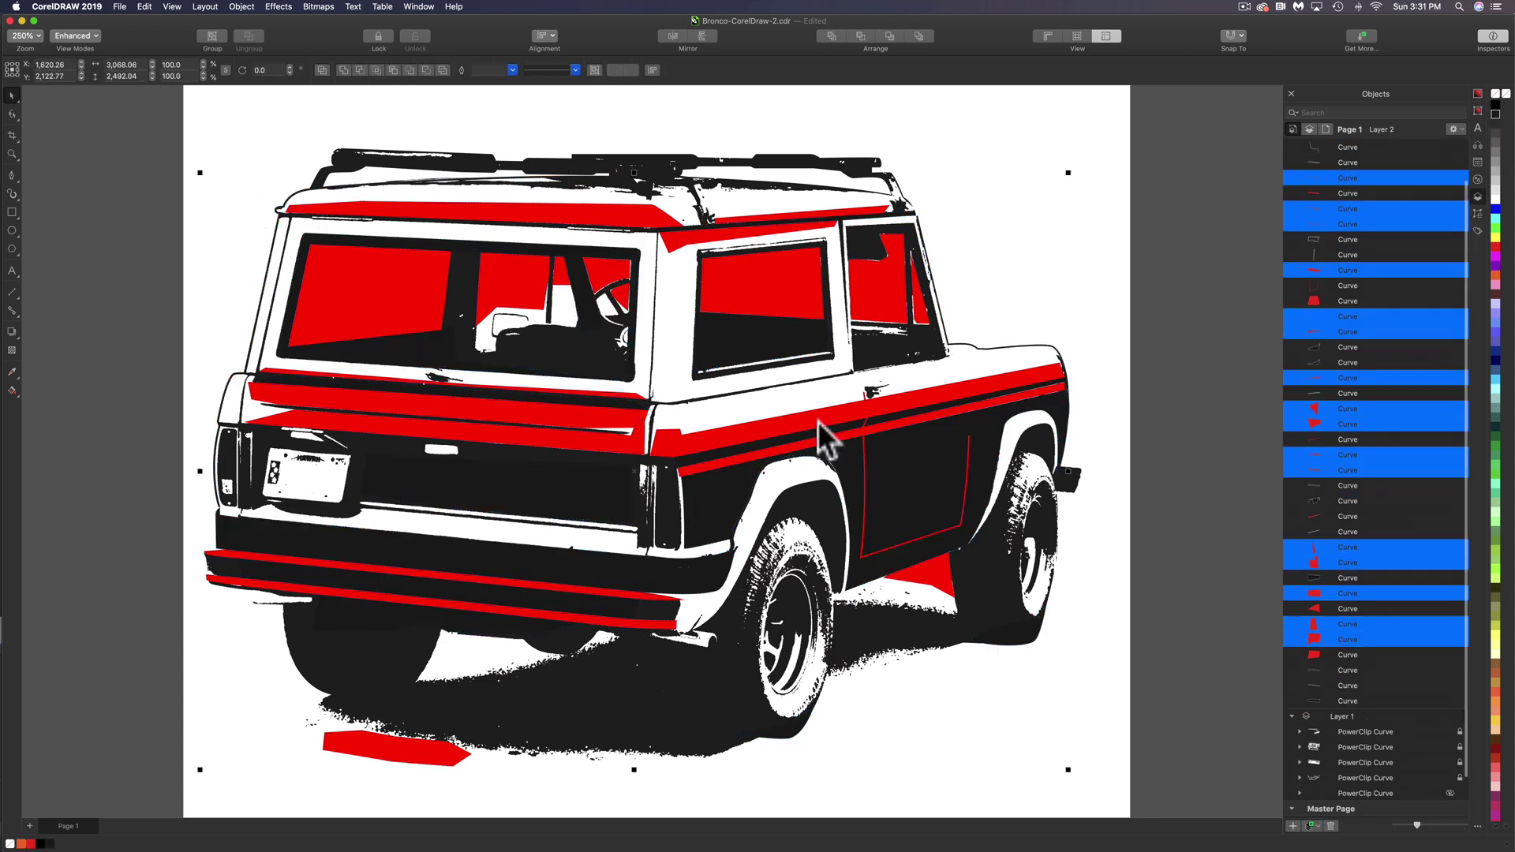
left_click(1496, 199)
Step: Fill the remaining red shapes on the tailgate edge, body-side corner and rear window with white
left_click(608, 416)
left_click(669, 445, "shift")
left_click(1495, 199)
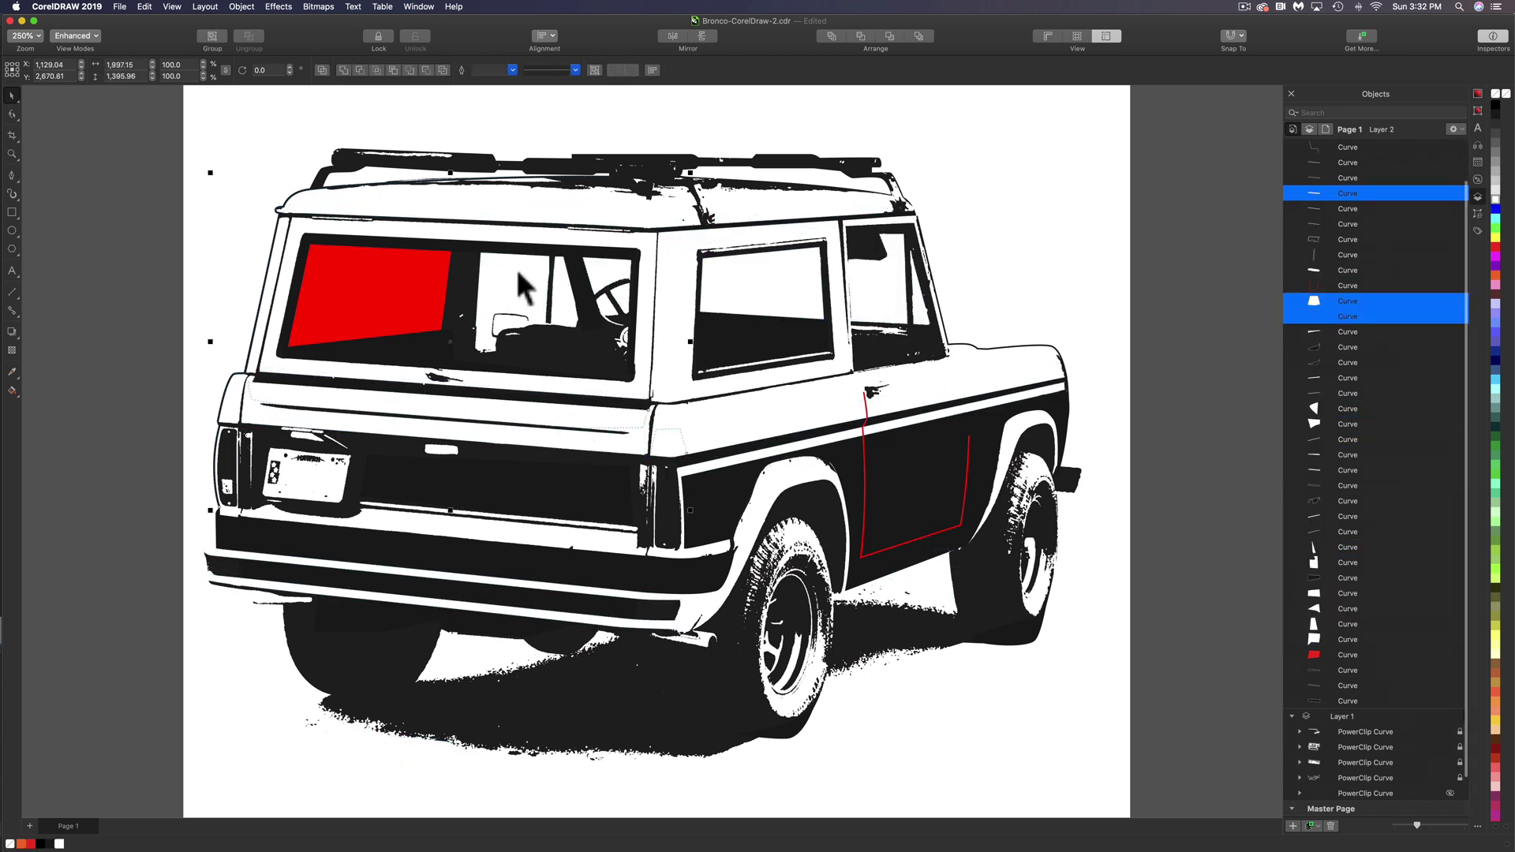
left_click(366, 284)
left_click(1499, 201)
left_click(1158, 378)
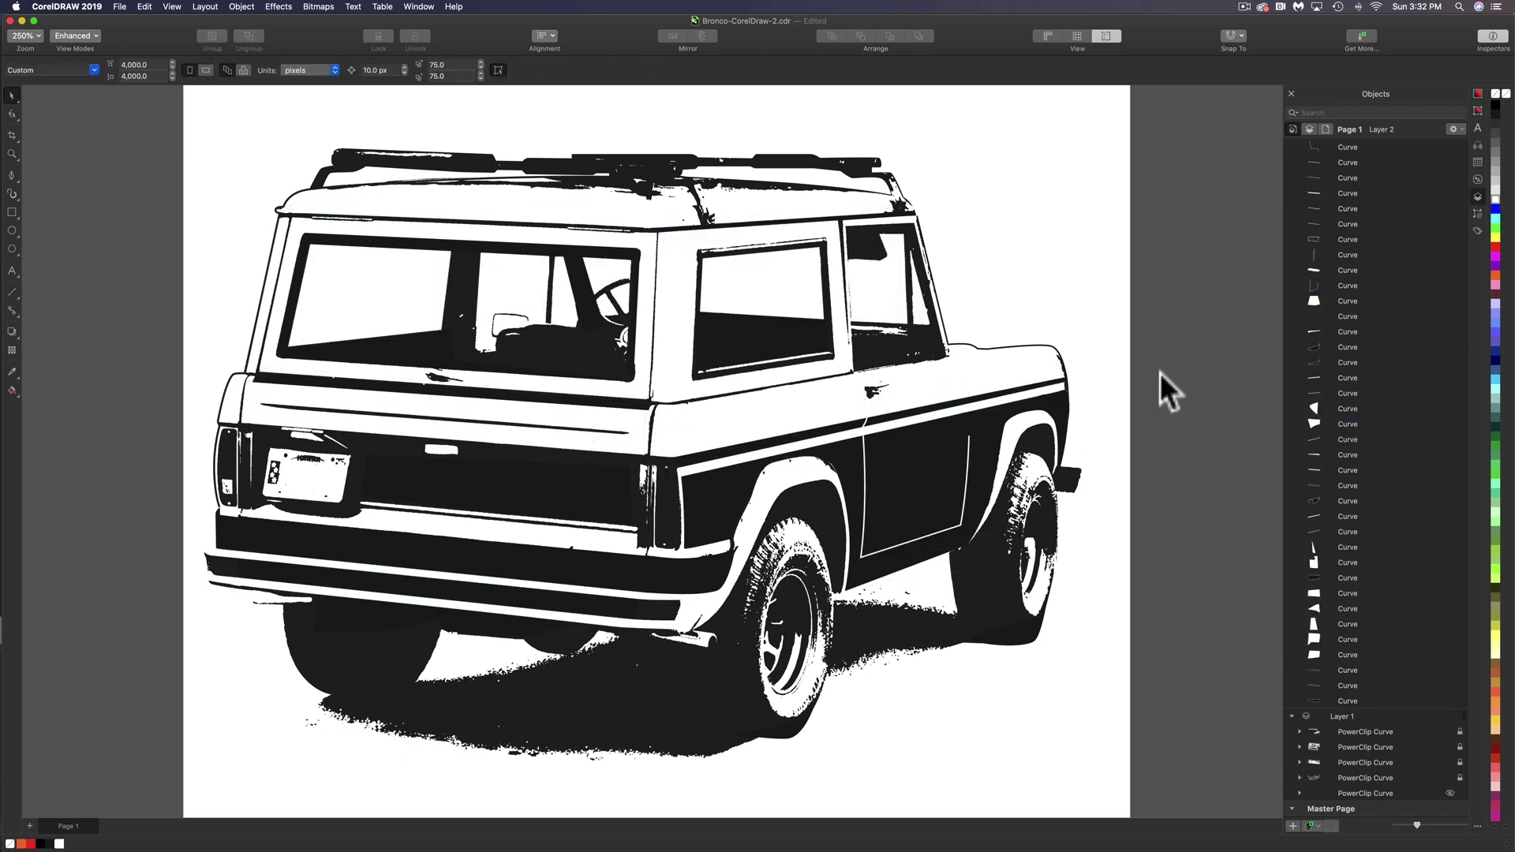
Step: Adjust the nodes of the black shapes beneath the rear and front tyres with the Shape tool
left_click(12, 114)
left_click(791, 742)
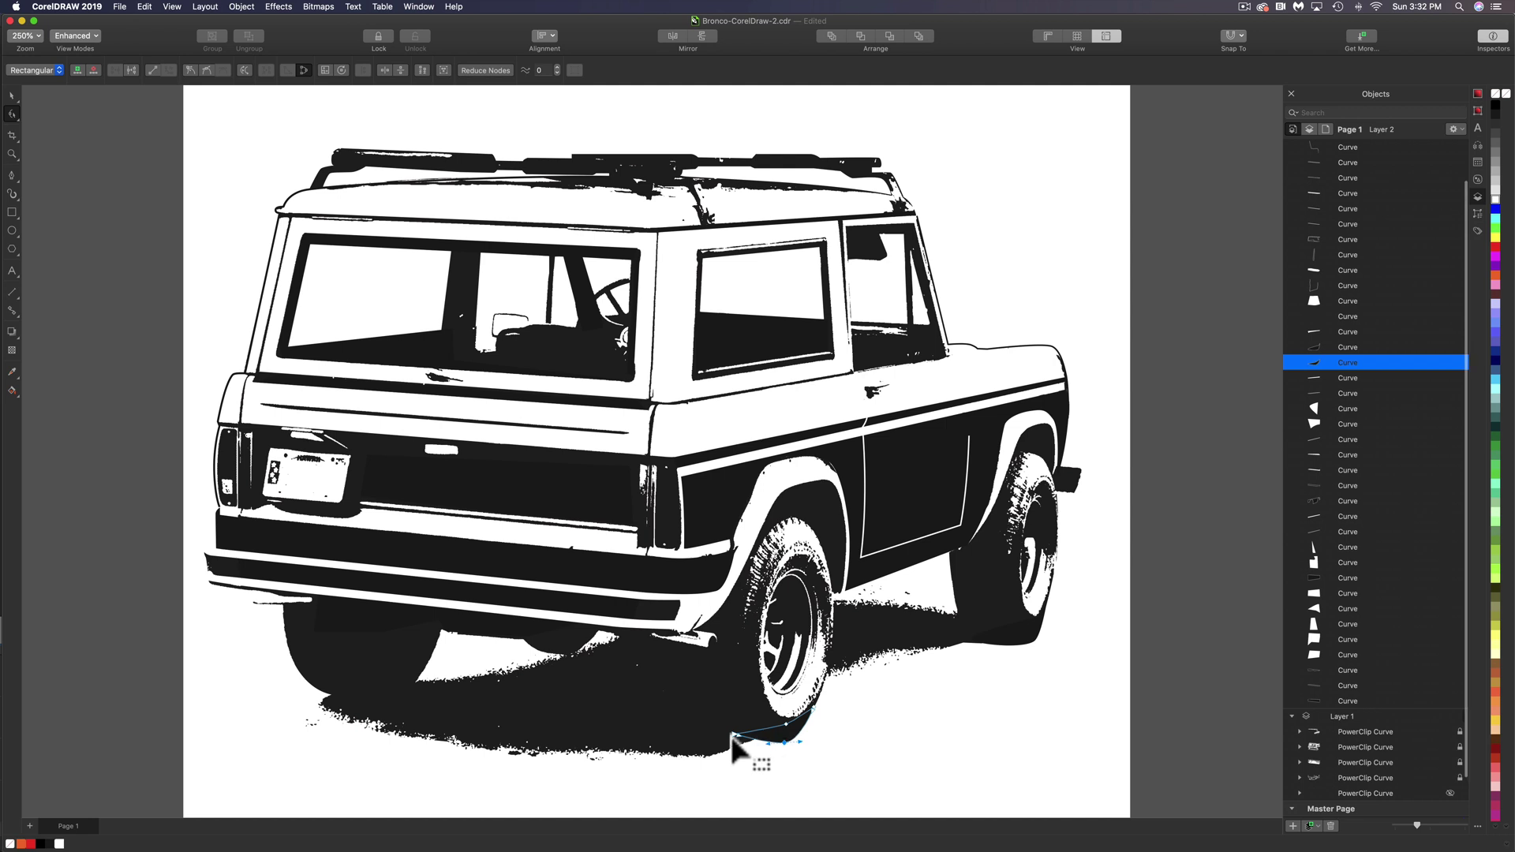
left_click(1037, 642)
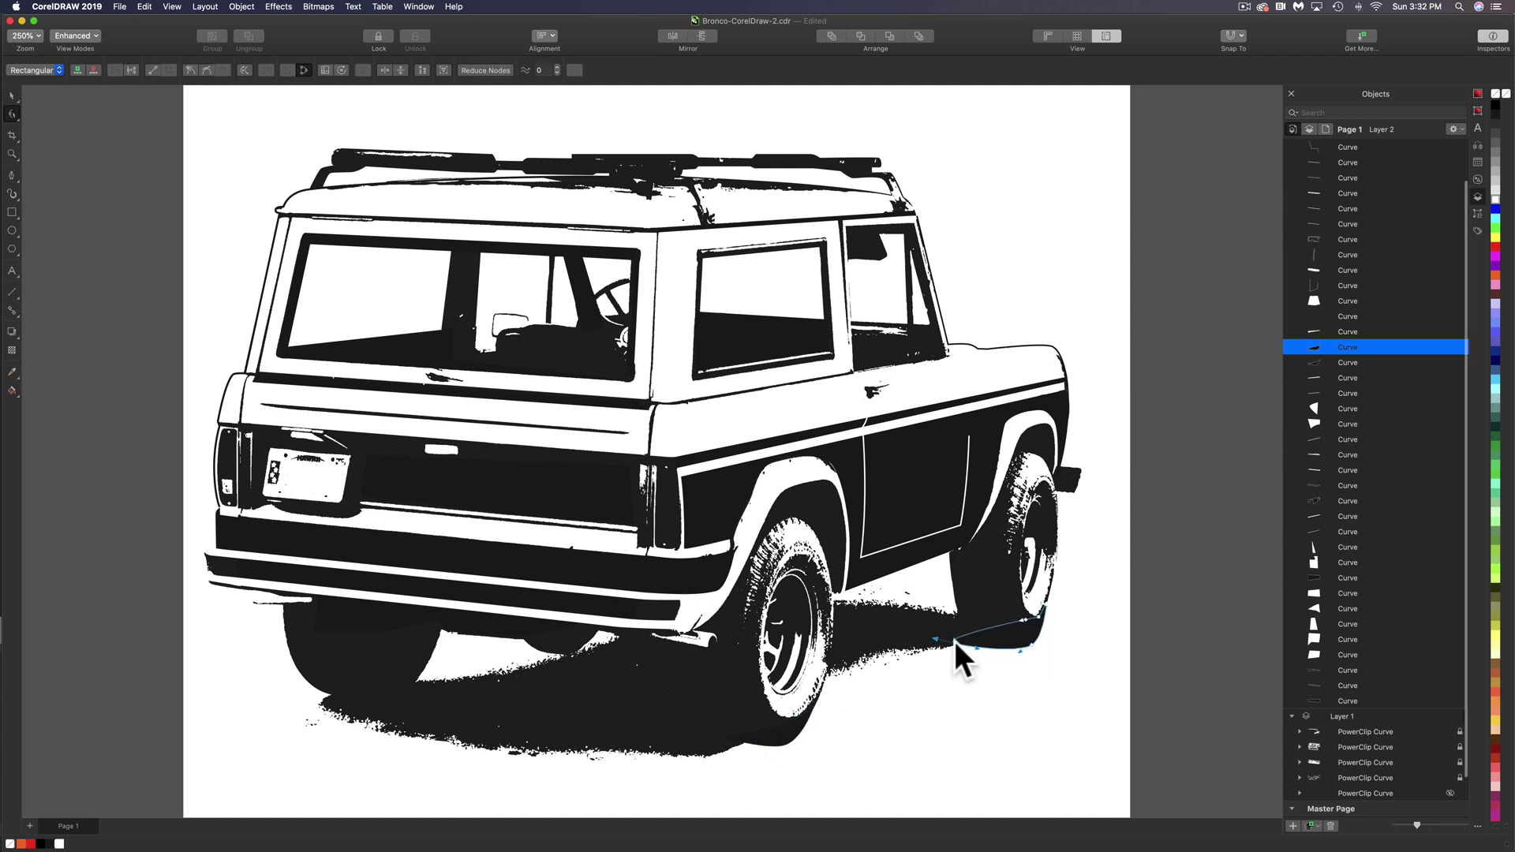
left_click(12, 95)
left_click(112, 158)
Step: Refine the lower curves of the front and rear tyre shapes so they follow the tyre contours
left_click(12, 114)
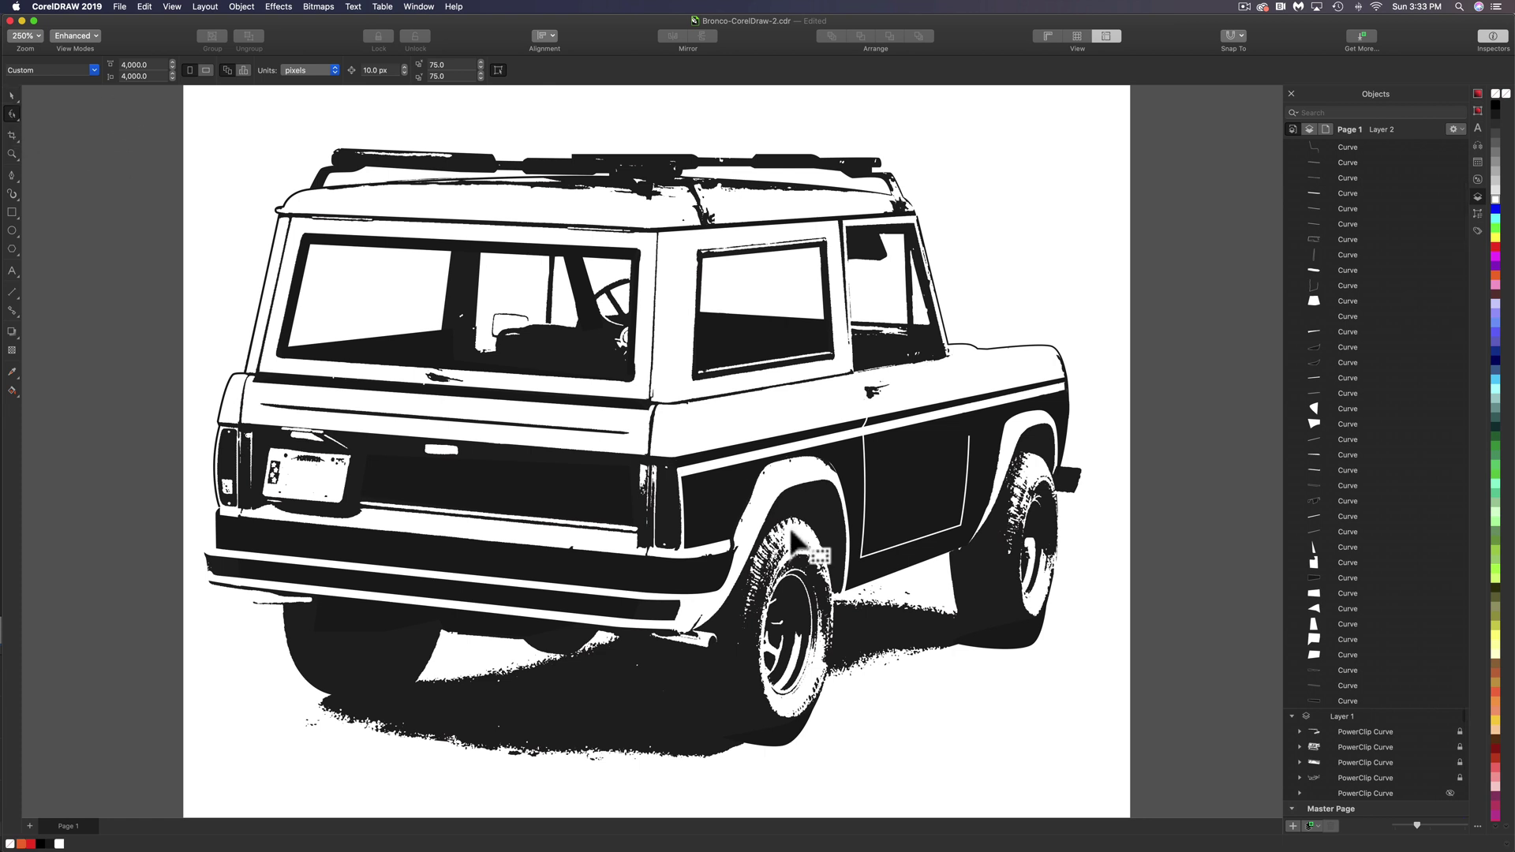
left_click(1031, 646)
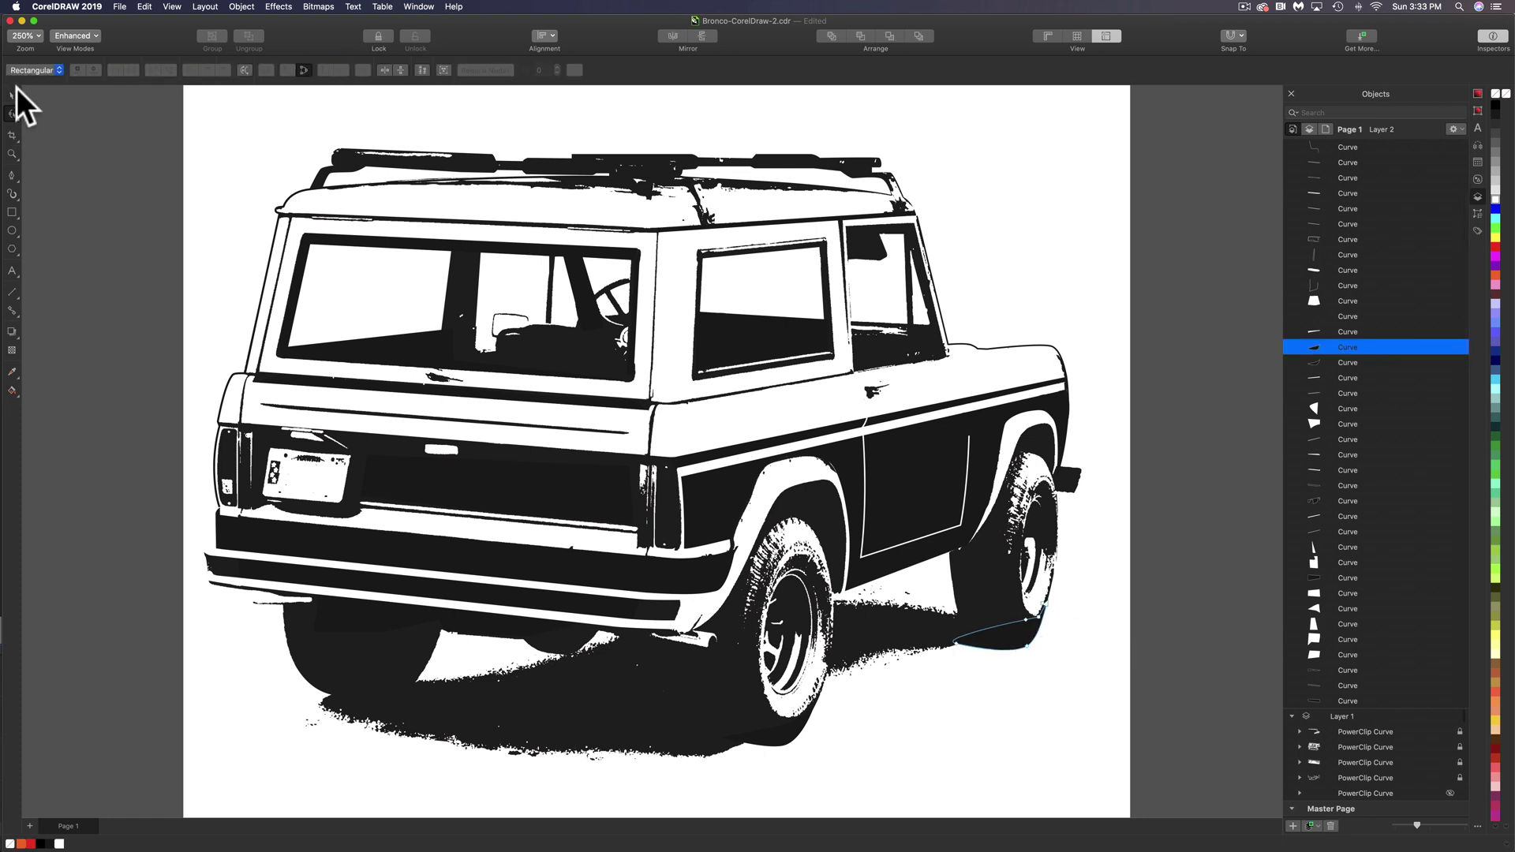
left_click(88, 209)
left_click(817, 710)
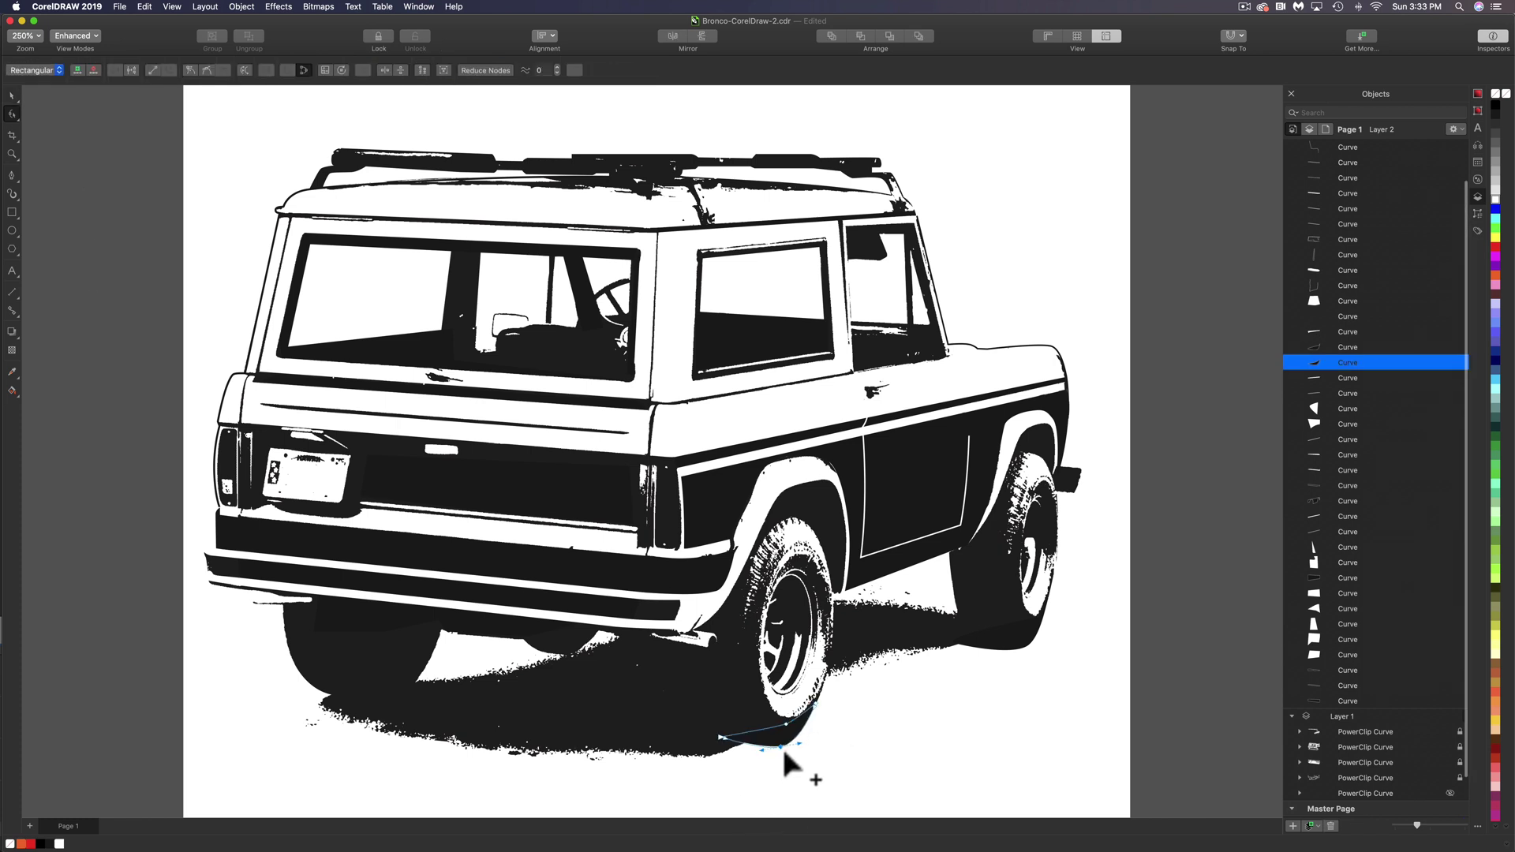
left_click(12, 95)
Step: Collapse Layer 2, hide it to compare the artwork with the original trace, and show it again
left_click(1292, 177)
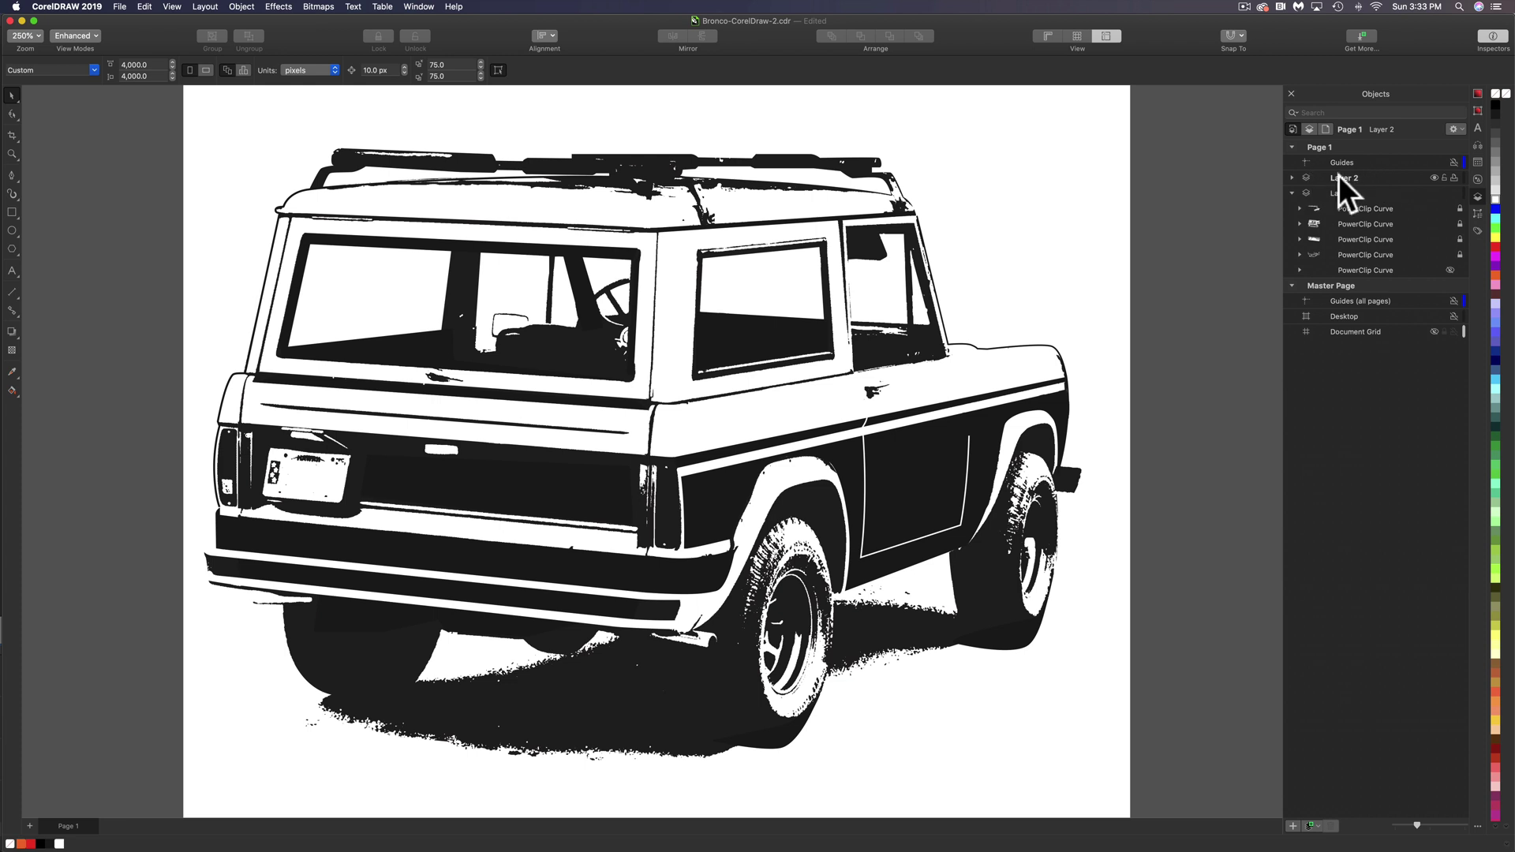
left_click(1433, 173)
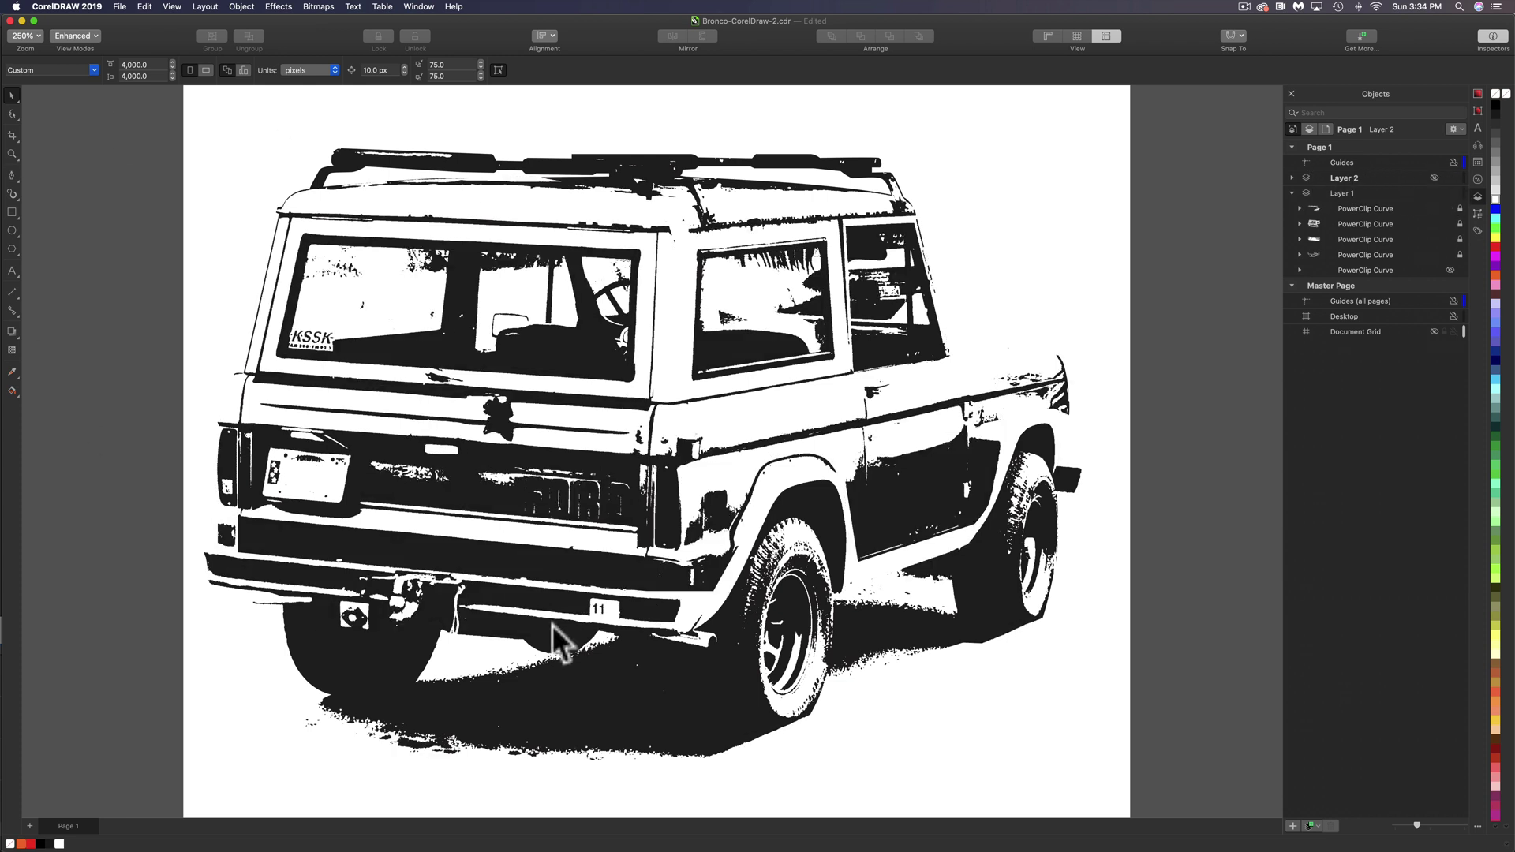
left_click(1434, 173)
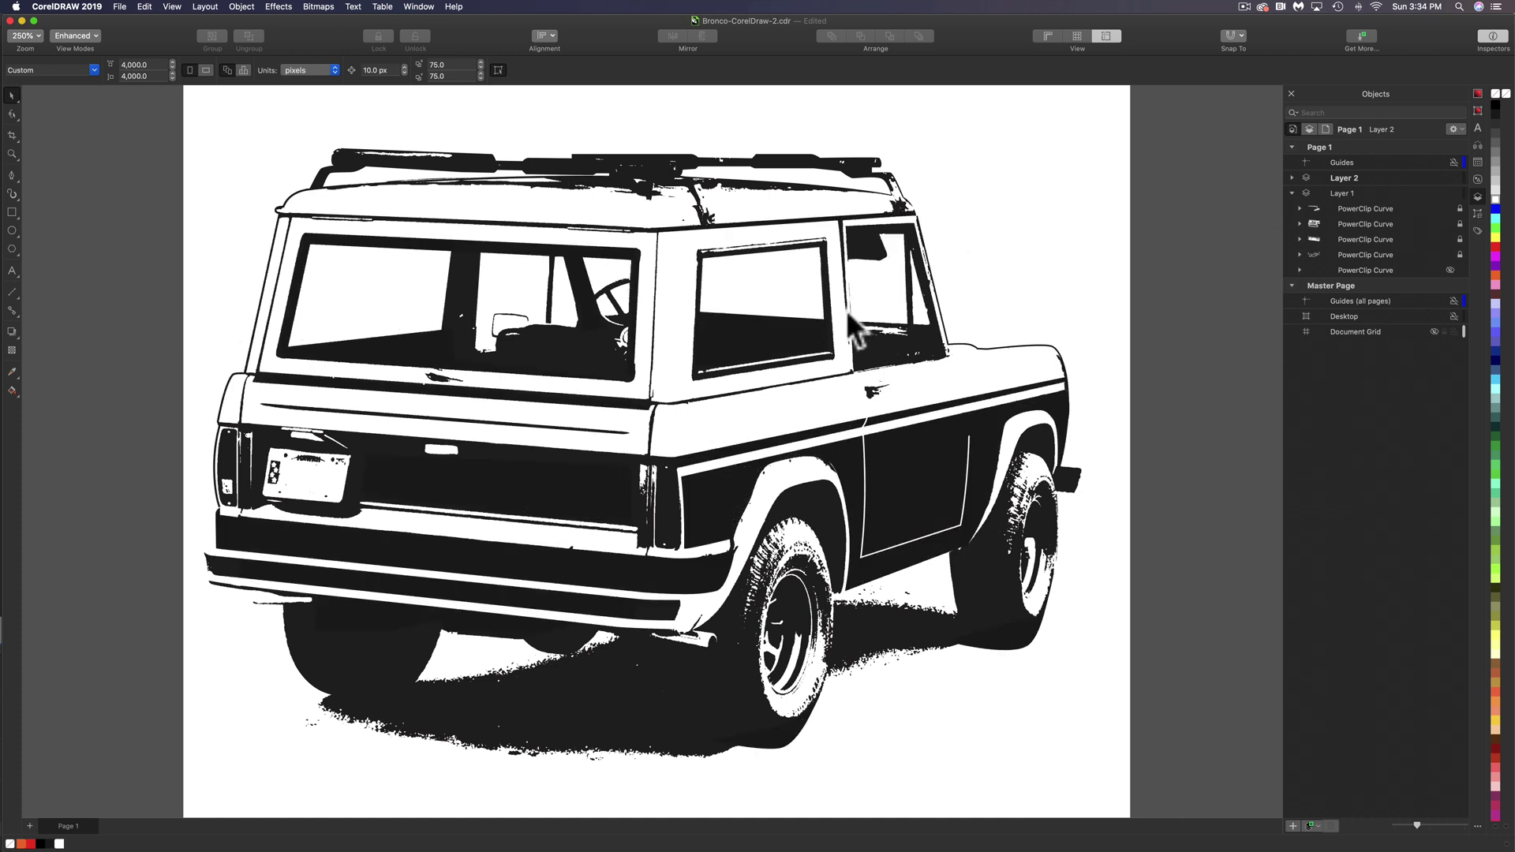